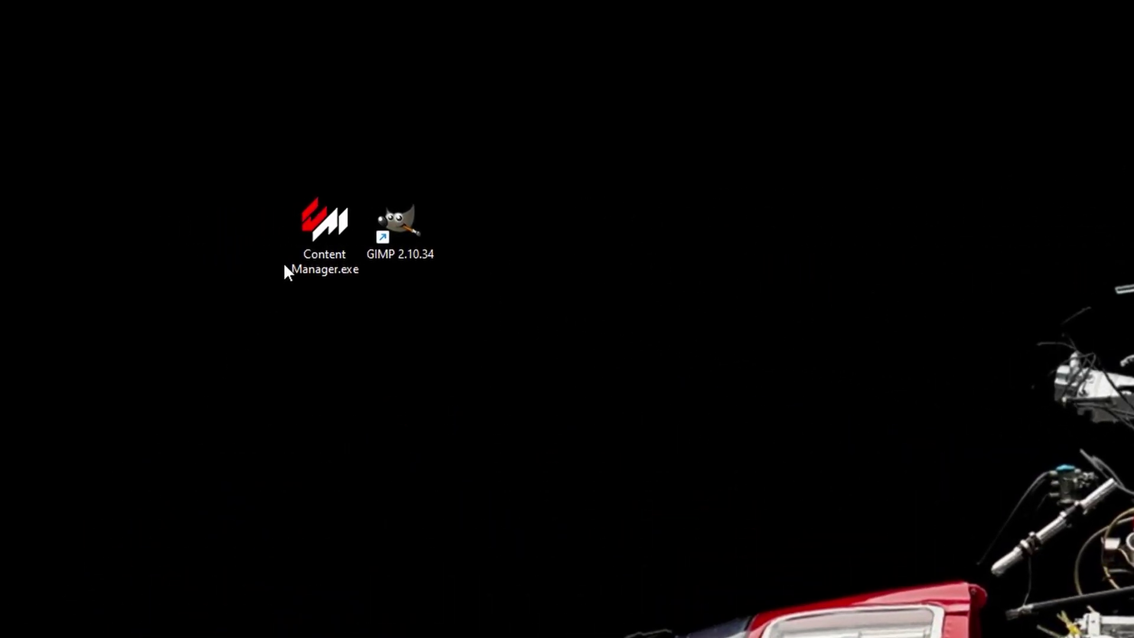
# Open Content Manager and view the Nissan GT-R GT3 in the CM Showroom
pyautogui.click(420, 226)
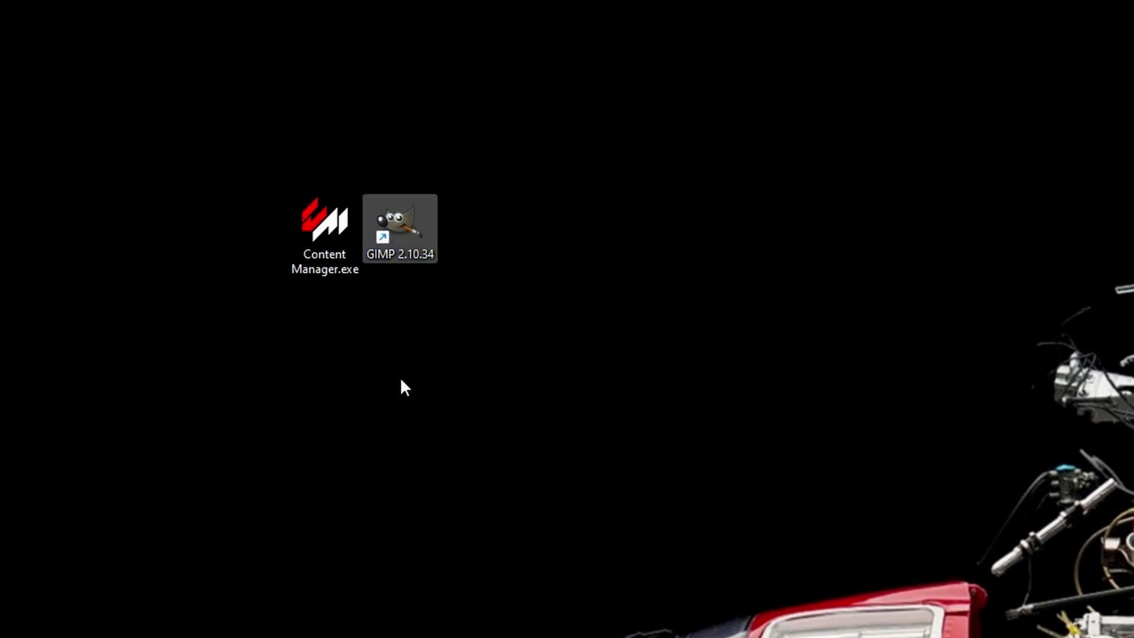
pyautogui.click(401, 380)
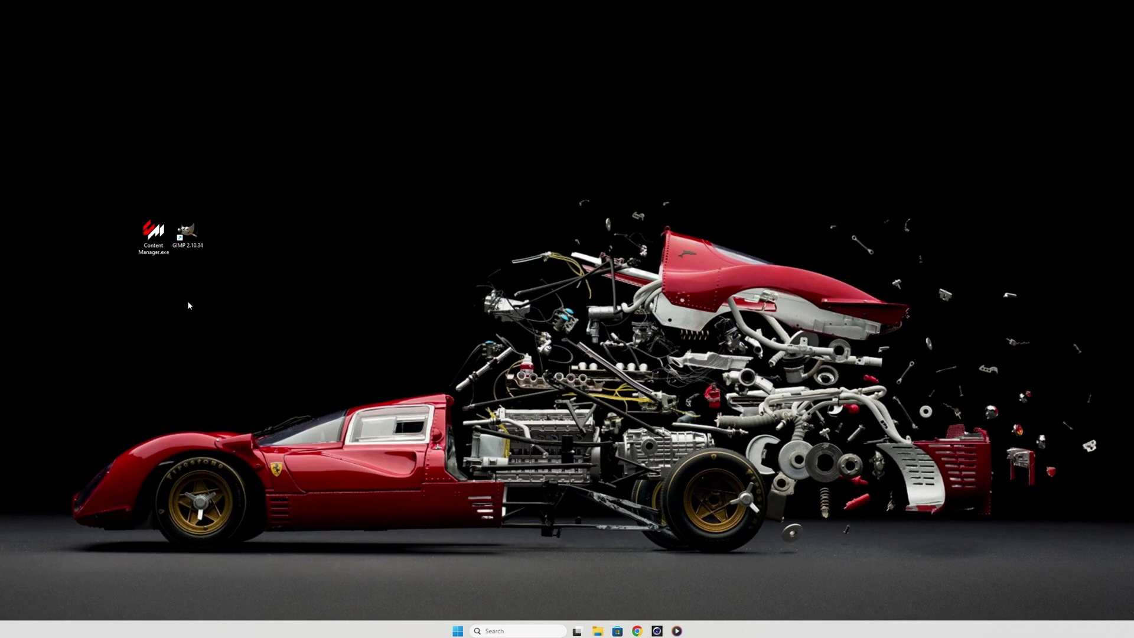
pyautogui.doubleClick(153, 233)
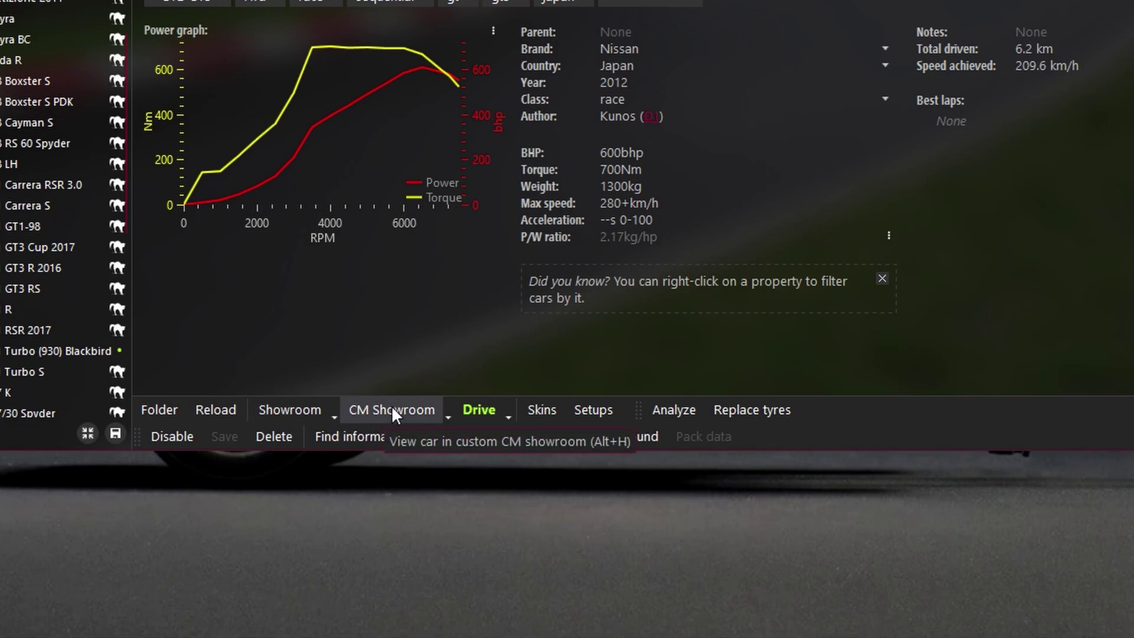
pyautogui.click(391, 409)
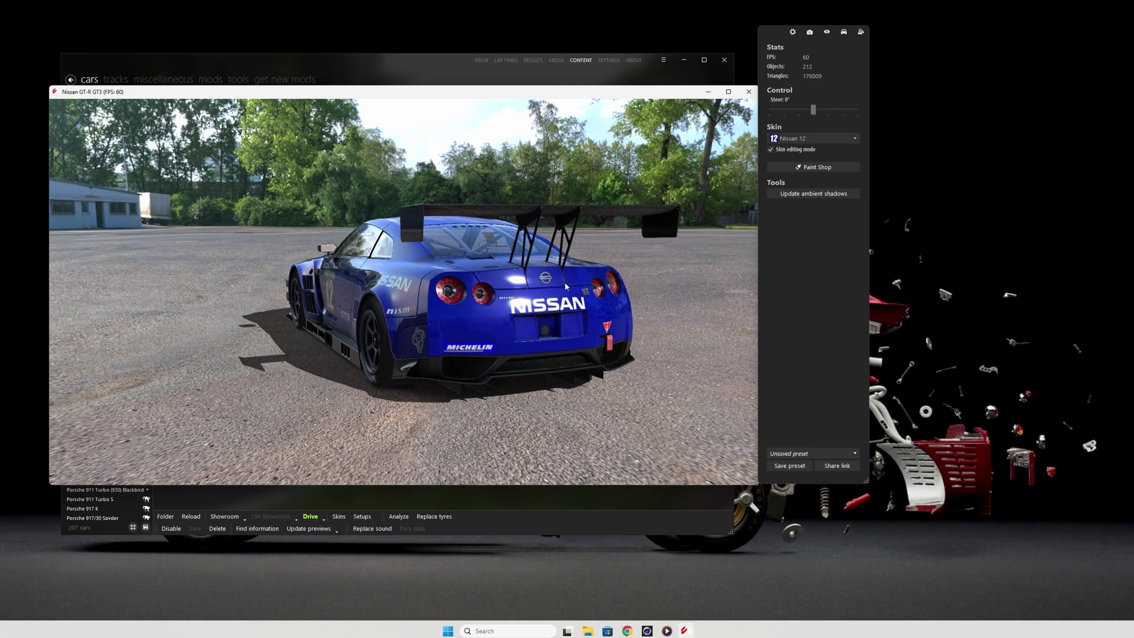
# Save the car's plain white Paint Shop finish as a new skin with the skin ID test
pyautogui.click(818, 168)
pyautogui.click(827, 408)
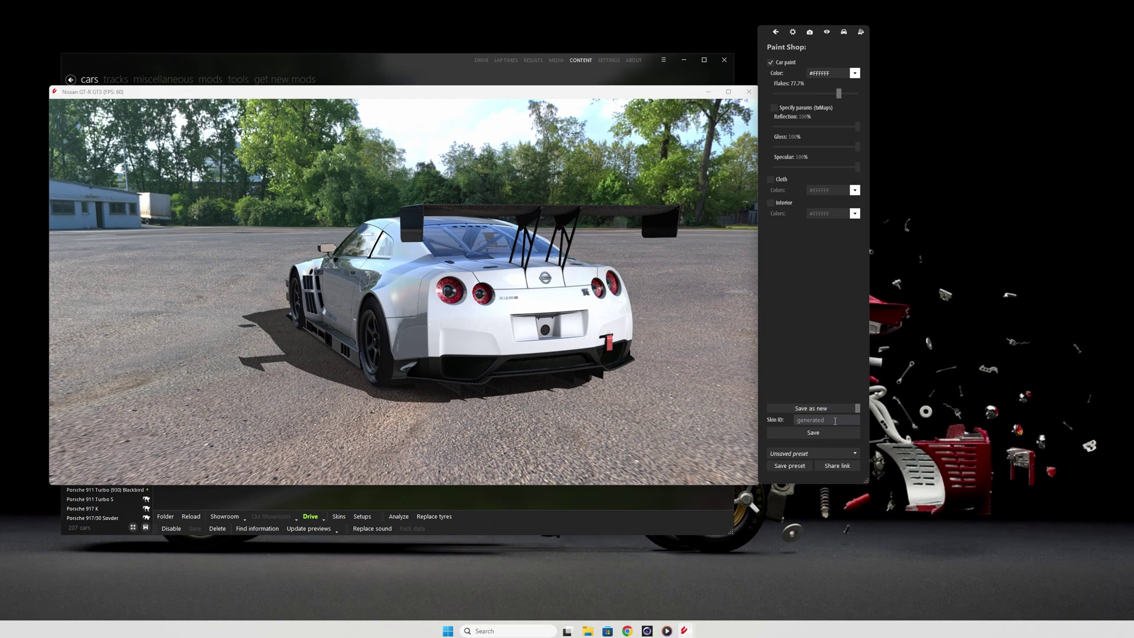
pyautogui.click(835, 420)
pyautogui.write('test')
pyautogui.click(820, 433)
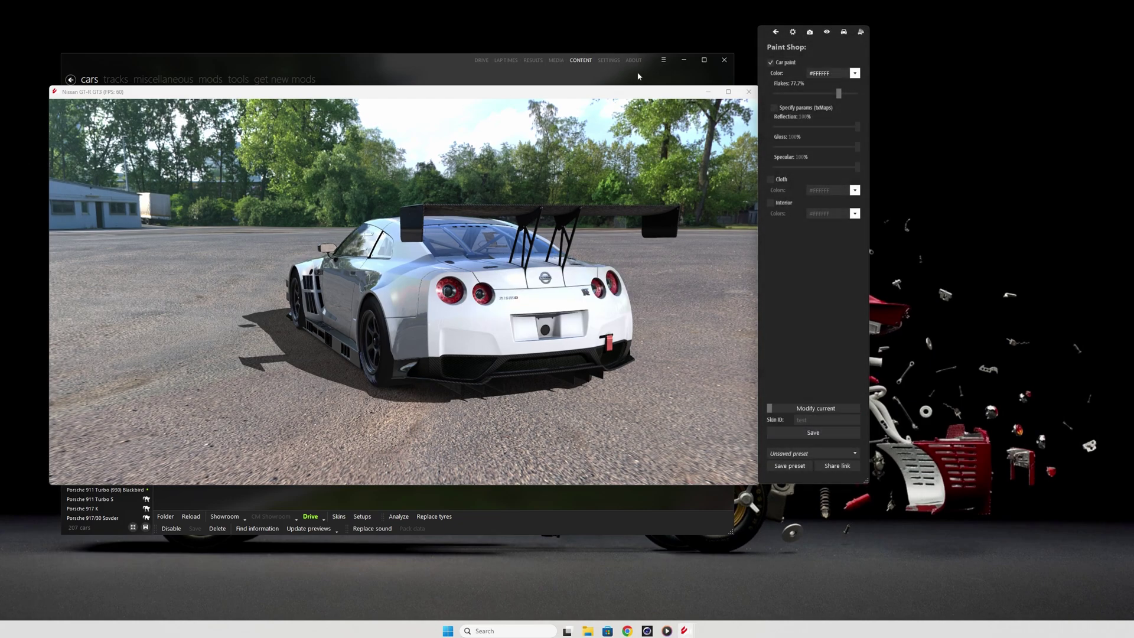
pyautogui.click(775, 32)
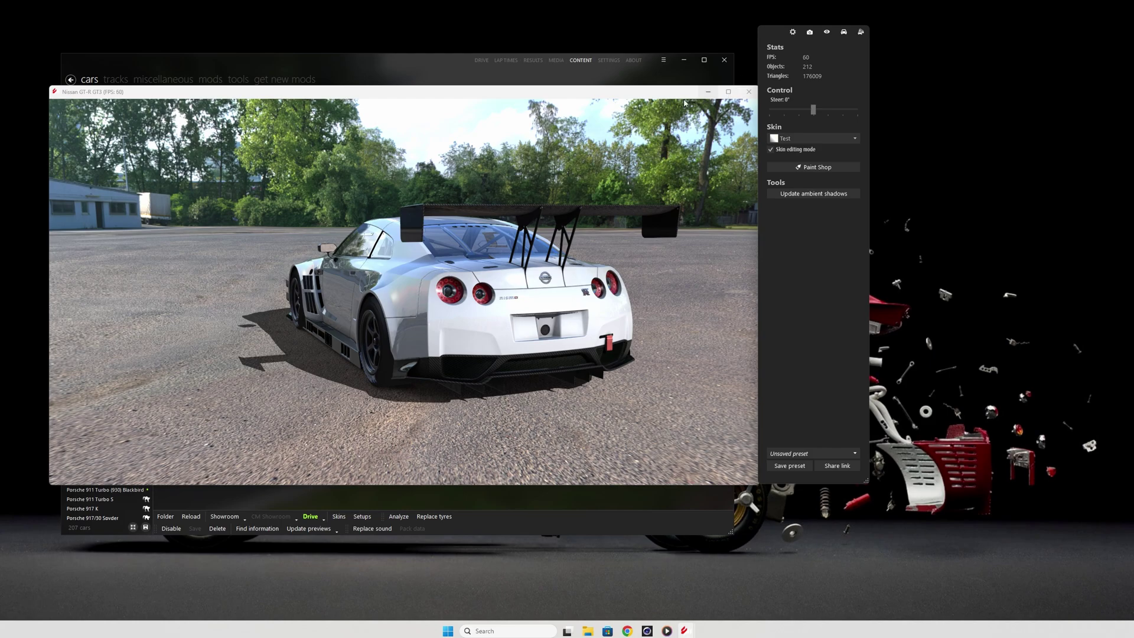
# Calculate a 2048×2048 AO map for the rear bumper's diffuse texture, Skin_00.dds
pyautogui.click(601, 315)
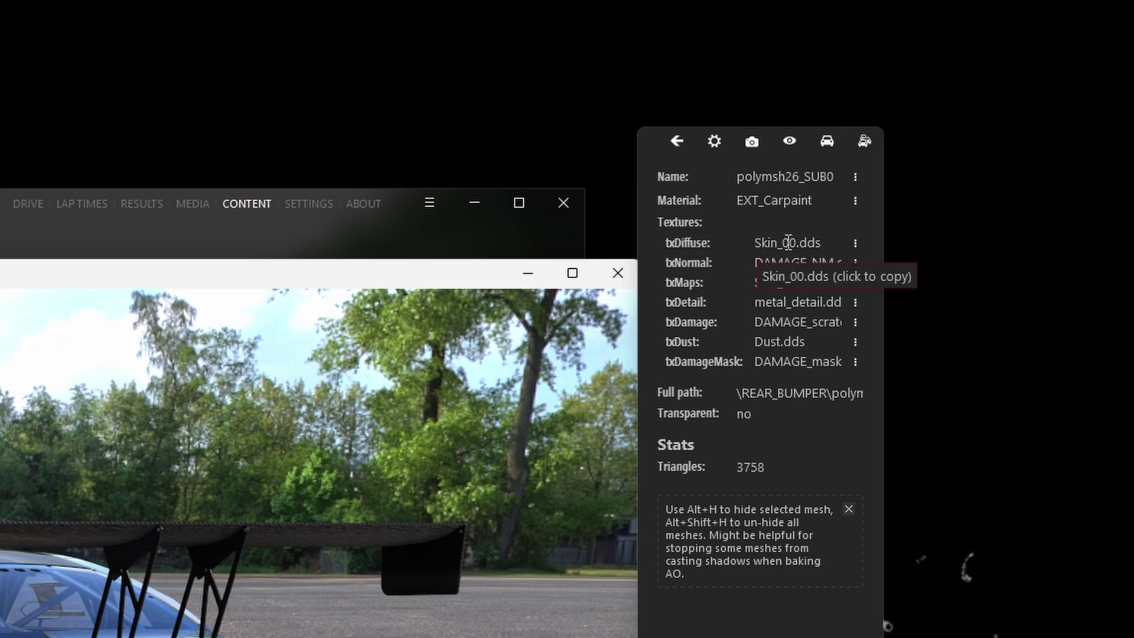
pyautogui.click(856, 243)
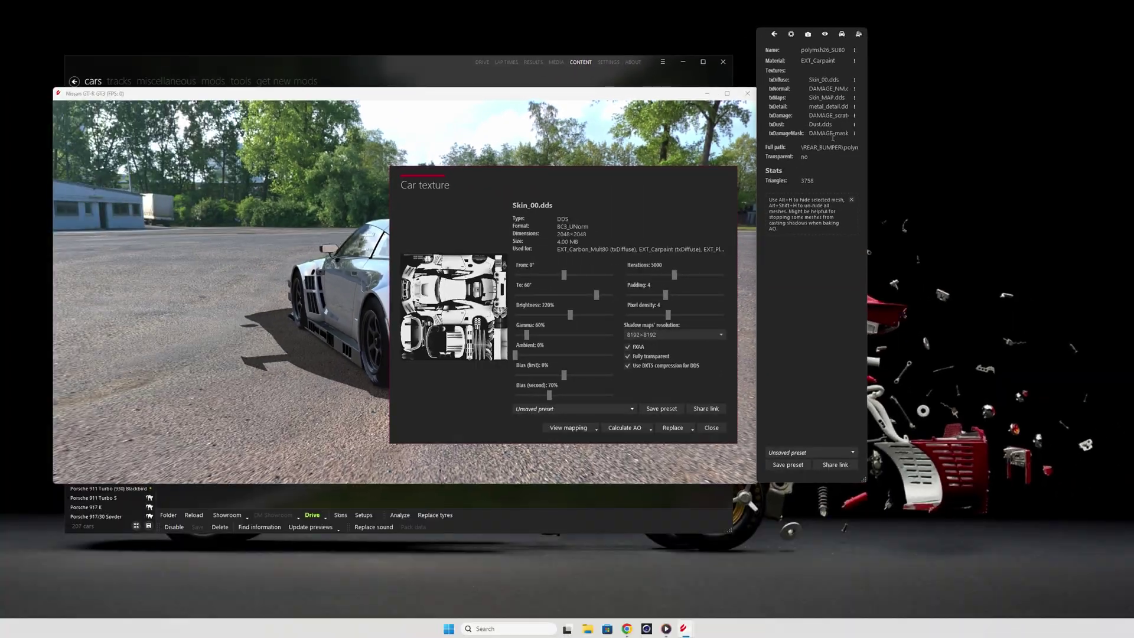
pyautogui.click(651, 428)
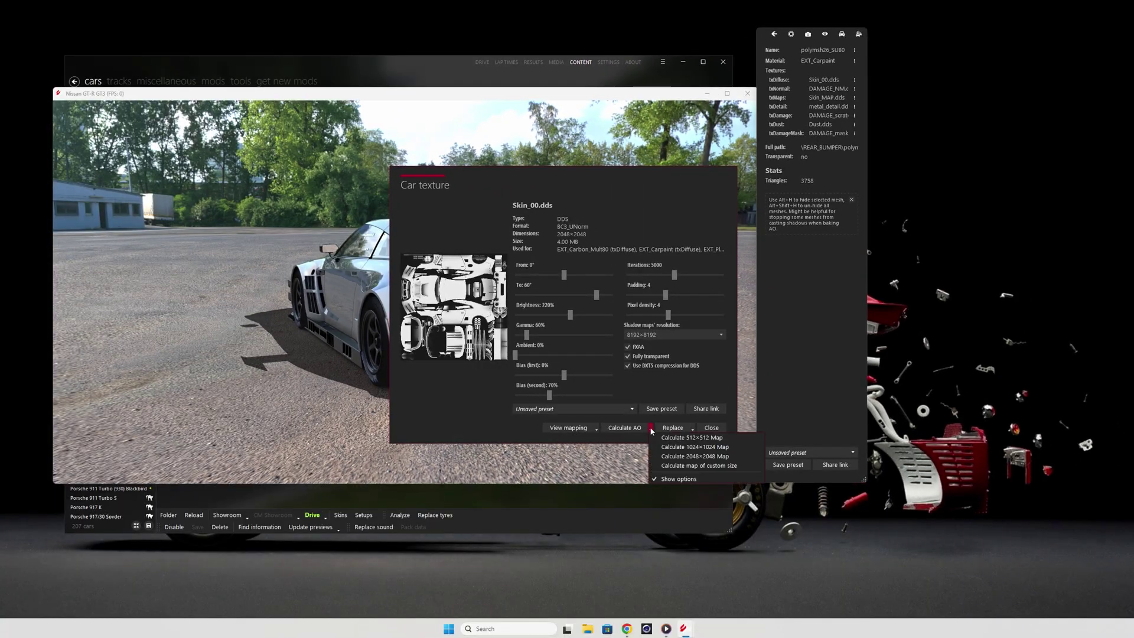
pyautogui.click(674, 456)
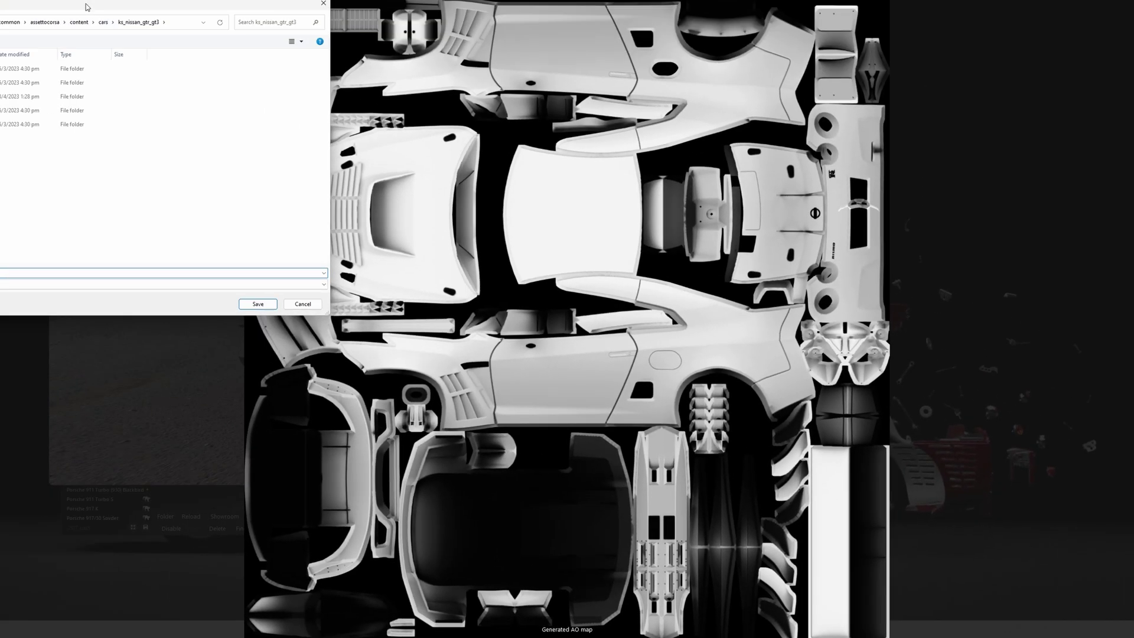
# Export the AO map as the PNG file Skin_00.png into the test folder within the car's skins folder
pyautogui.moveTo(87, 7); pyautogui.dragTo(537, 121)
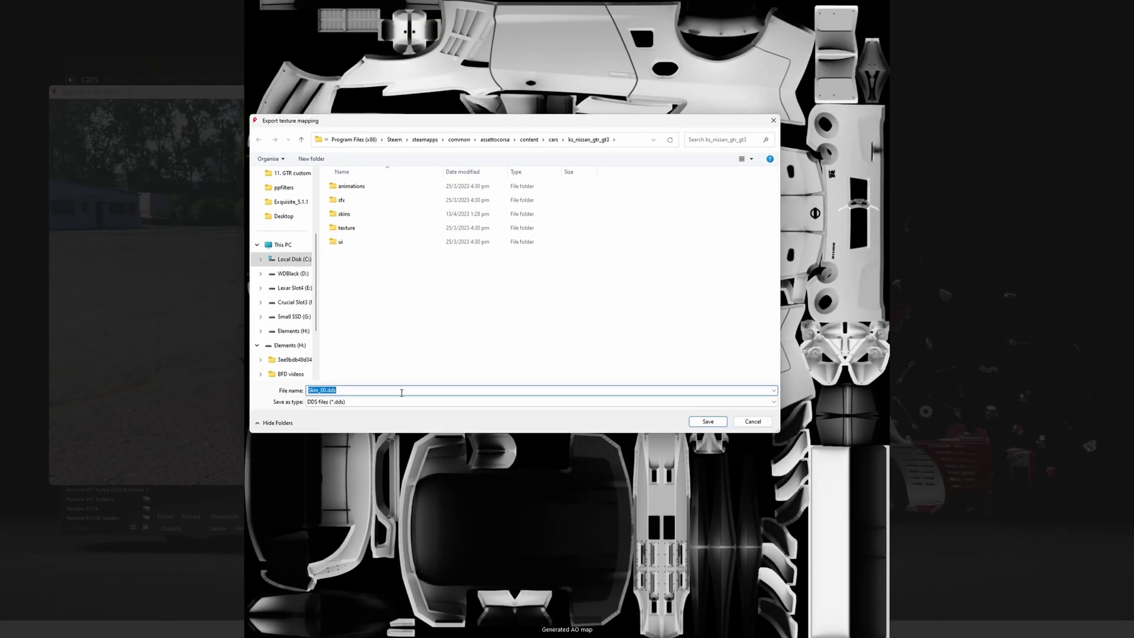
pyautogui.click(387, 401)
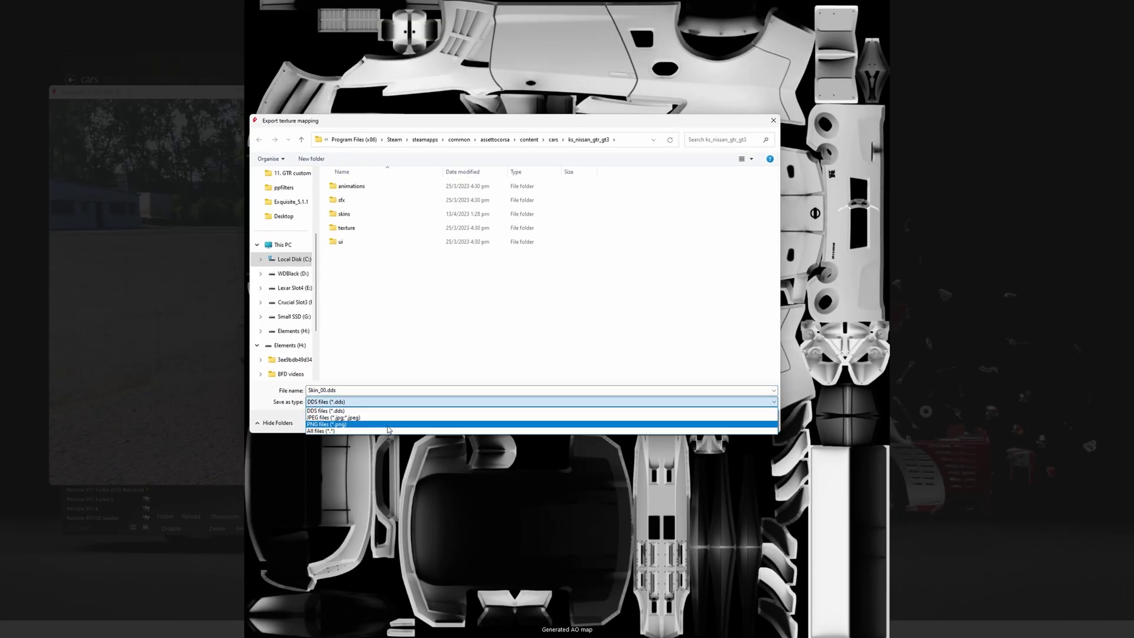
pyautogui.click(388, 424)
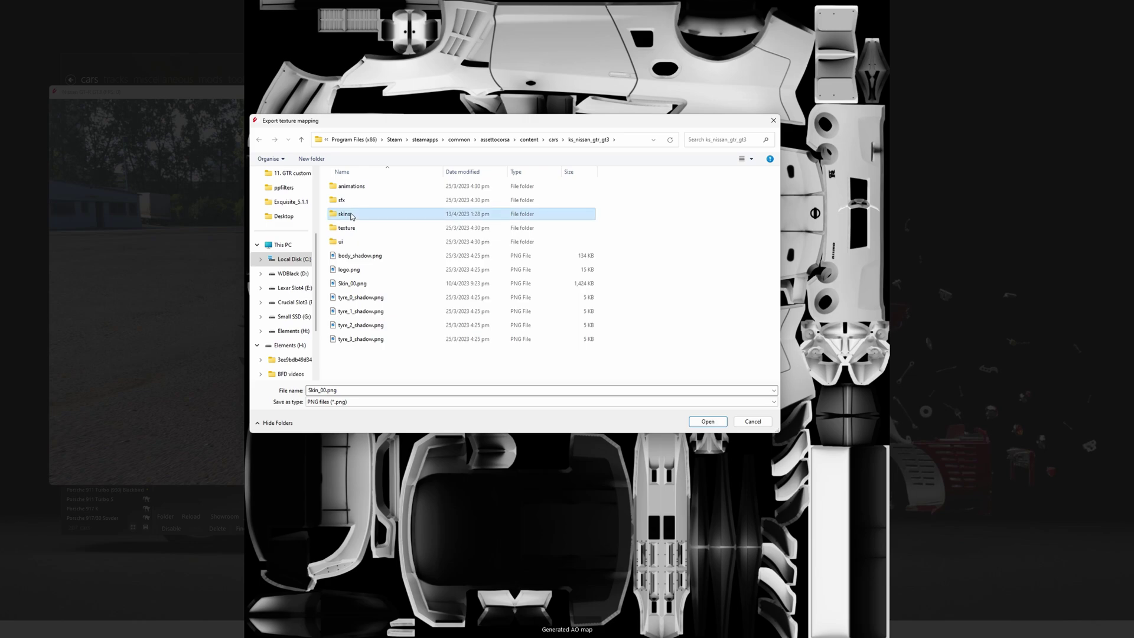
pyautogui.doubleClick(346, 214)
pyautogui.scroll(-3, 358, 295)
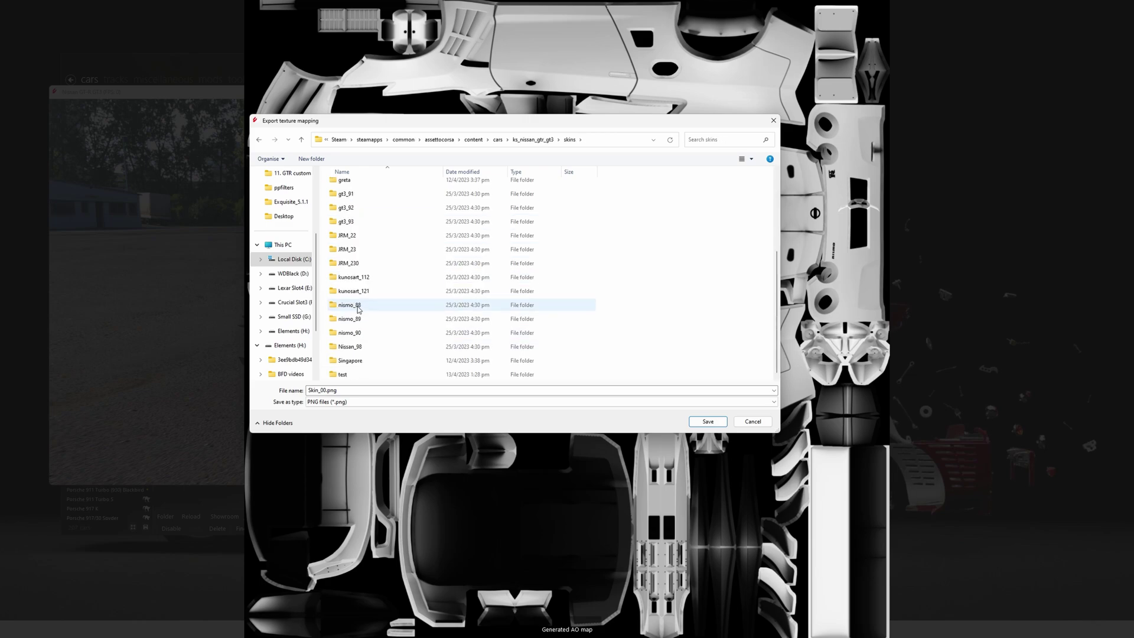
pyautogui.doubleClick(356, 374)
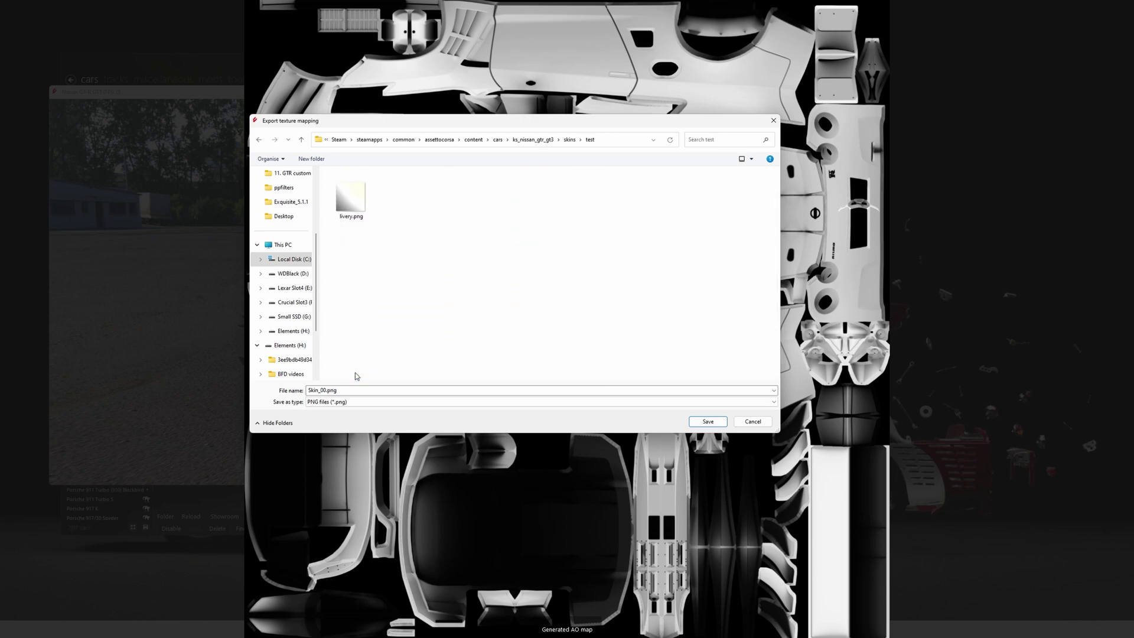
pyautogui.click(709, 422)
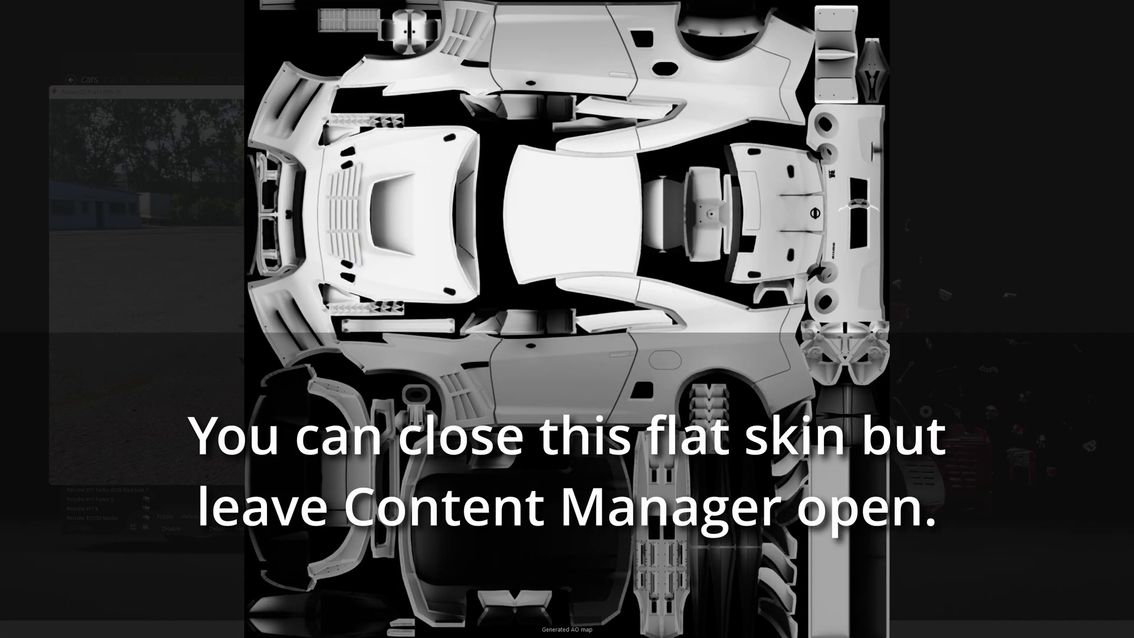
# Close the generated AO map and the car texture details, and minimise Content Manager and its showroom without closing them
pyautogui.click(936, 353)
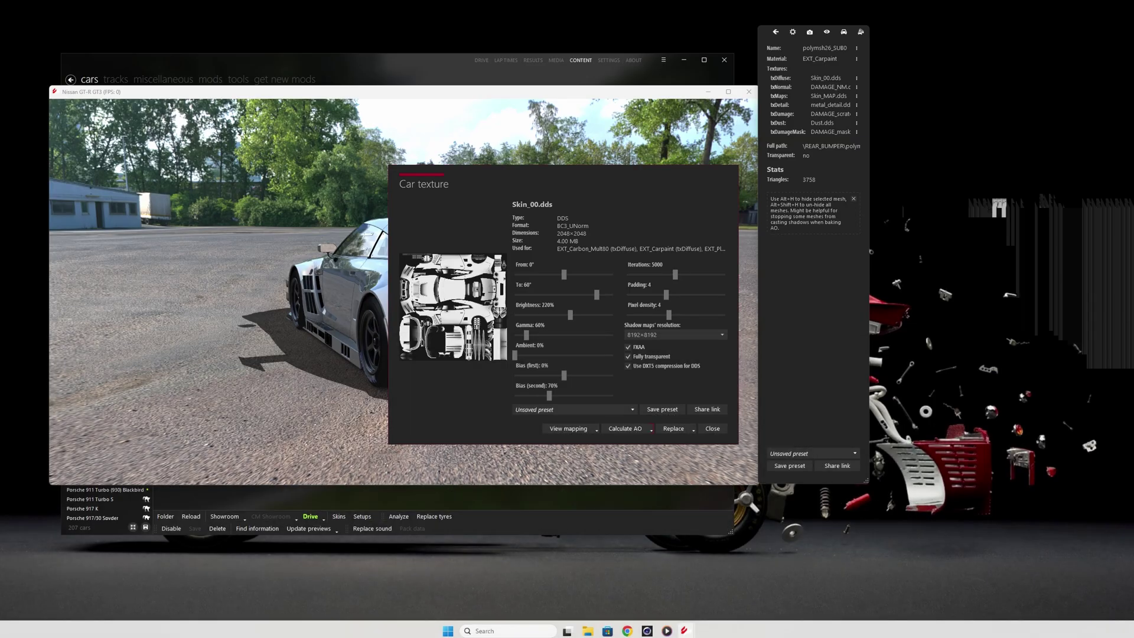
pyautogui.click(714, 428)
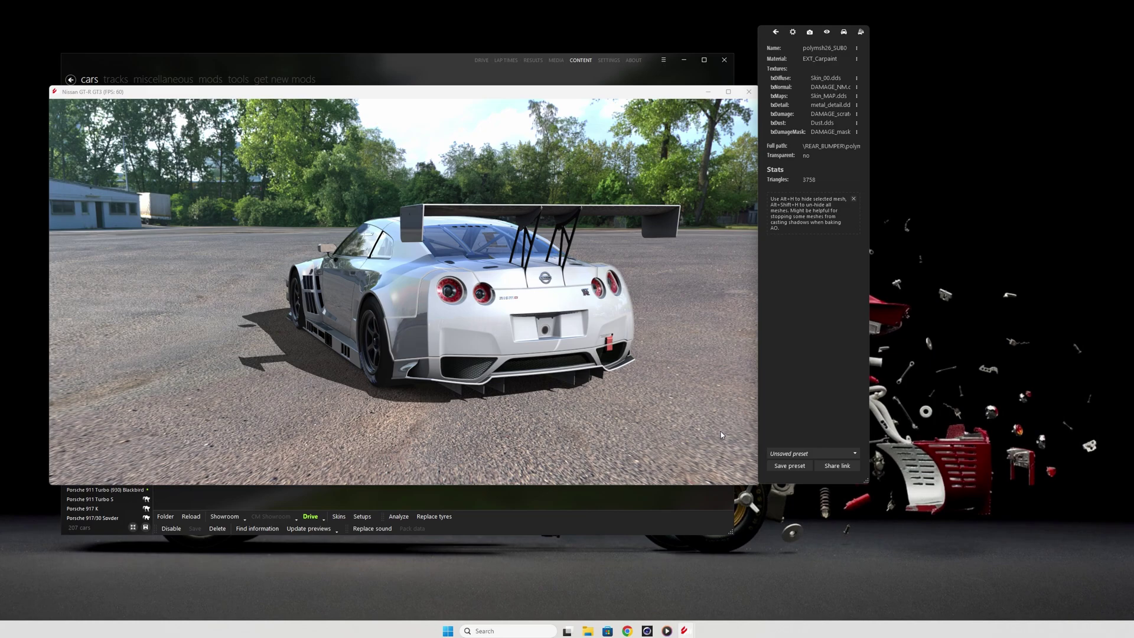
pyautogui.click(680, 61)
pyautogui.click(709, 92)
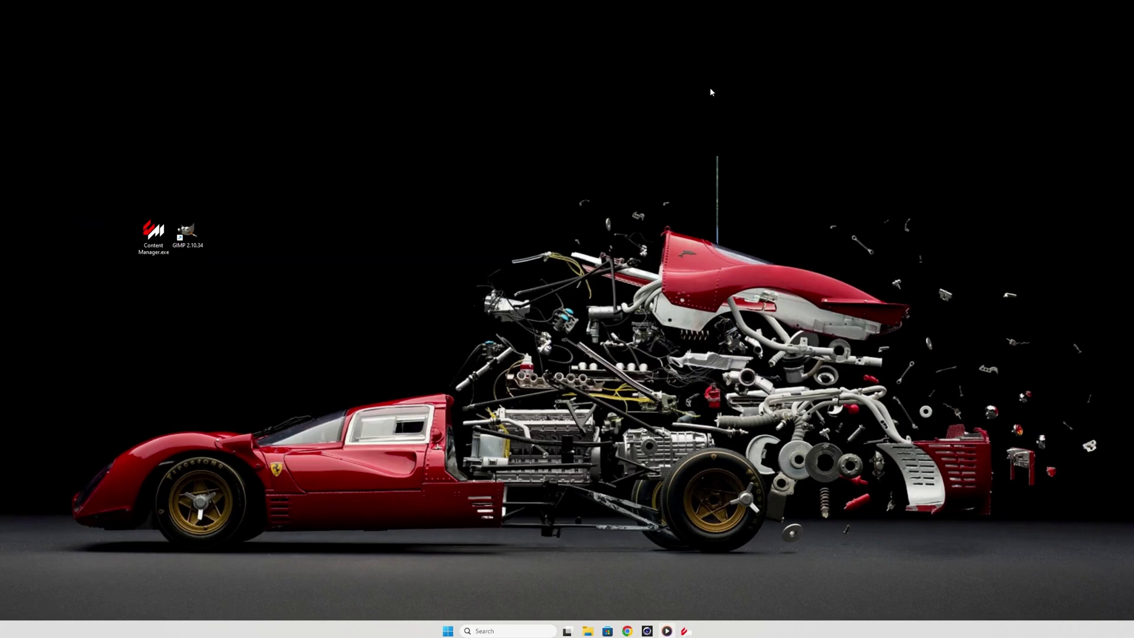
# Open Skin_00.png in GIMP and convert the image to RGB mode
pyautogui.doubleClick(195, 235)
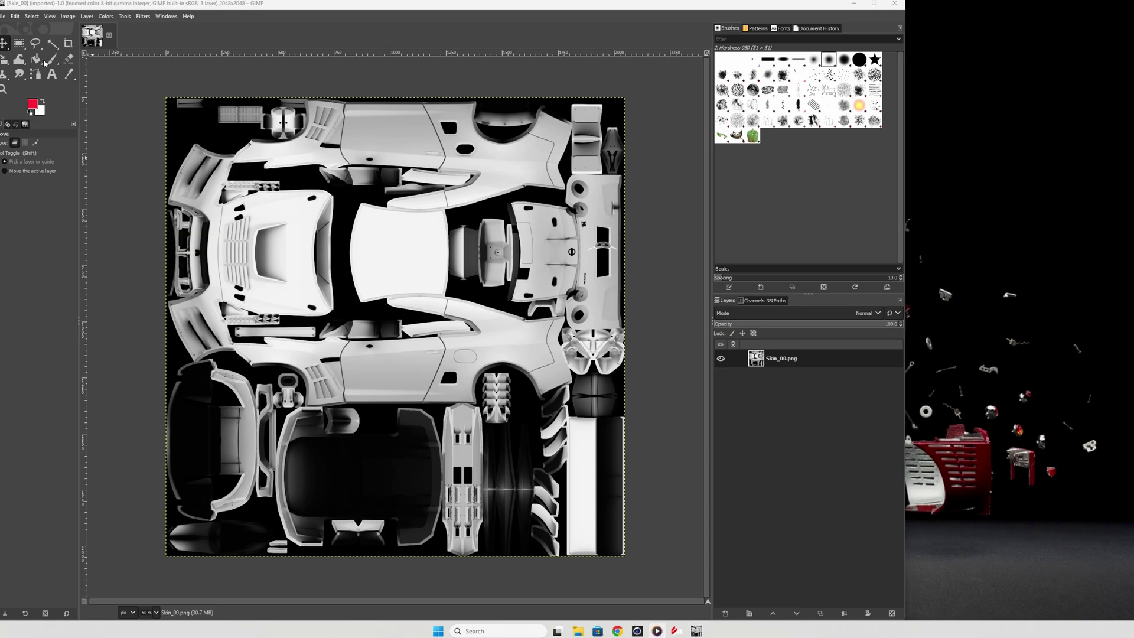
pyautogui.click(71, 17)
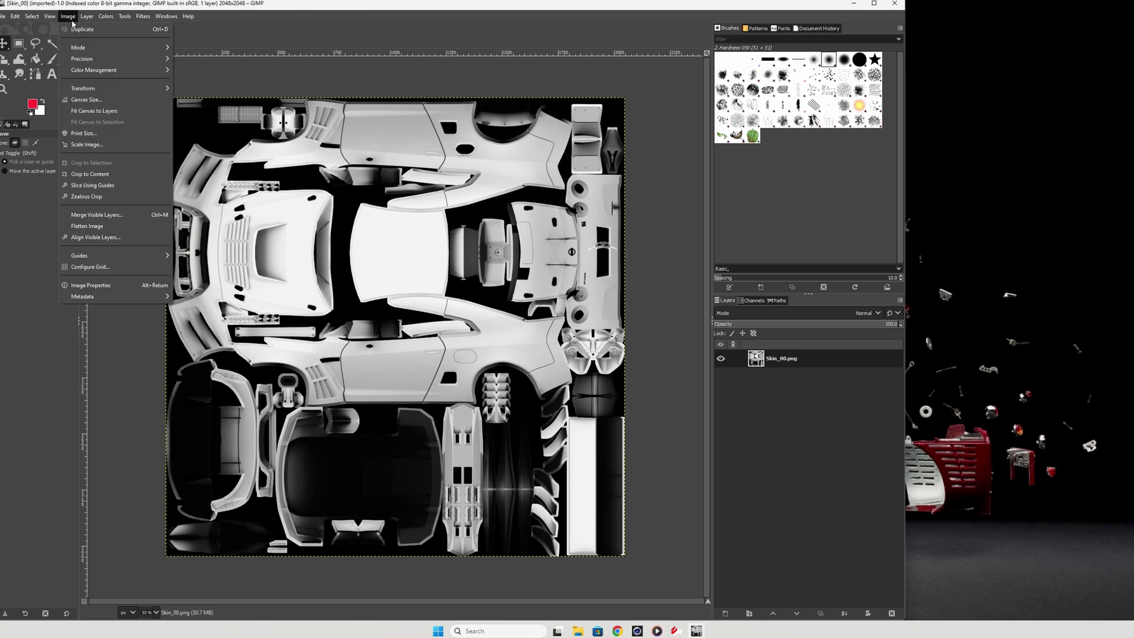
pyautogui.moveTo(142, 47)
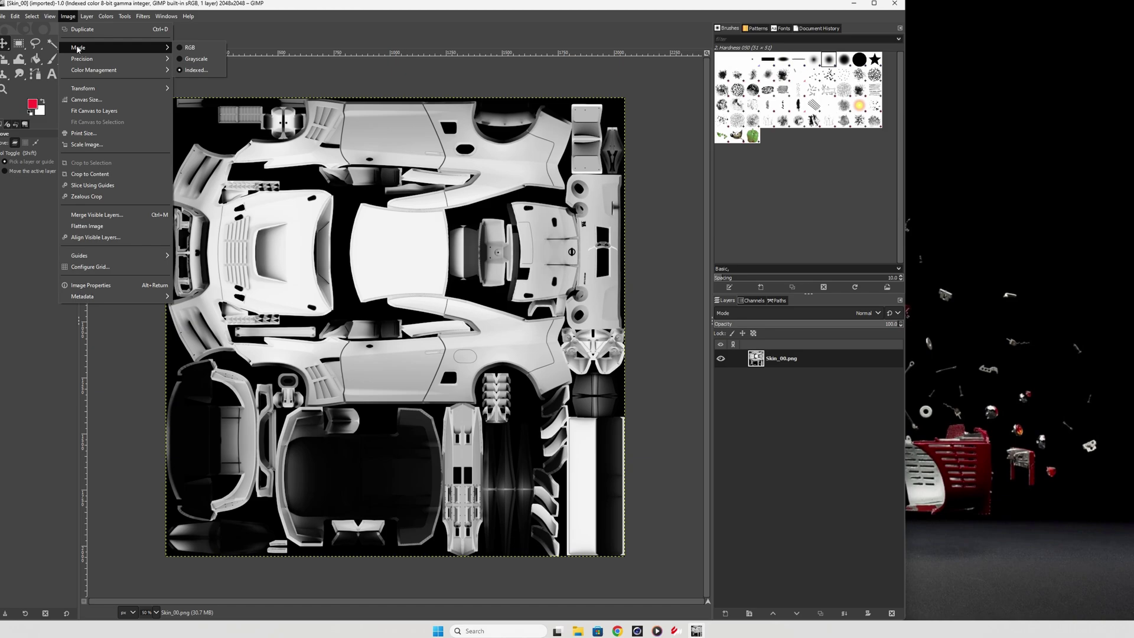
pyautogui.click(178, 47)
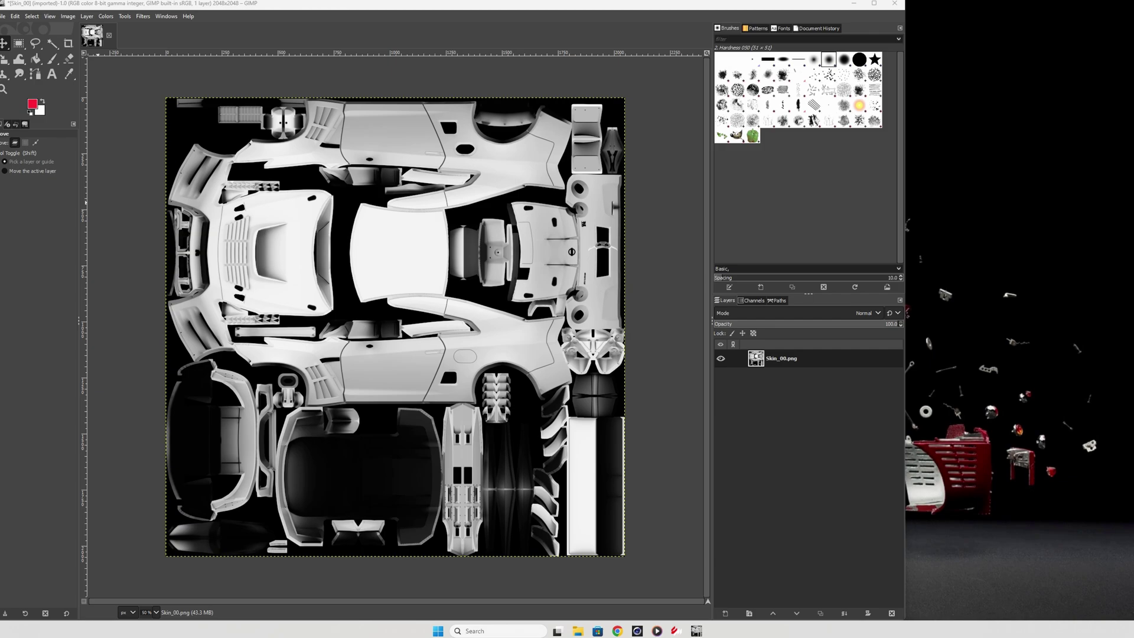
# Add the neko-ears character PNG to the car template as a new layer and check its alpha channel option
pyautogui.moveTo(0, 321); pyautogui.dragTo(309, 317)
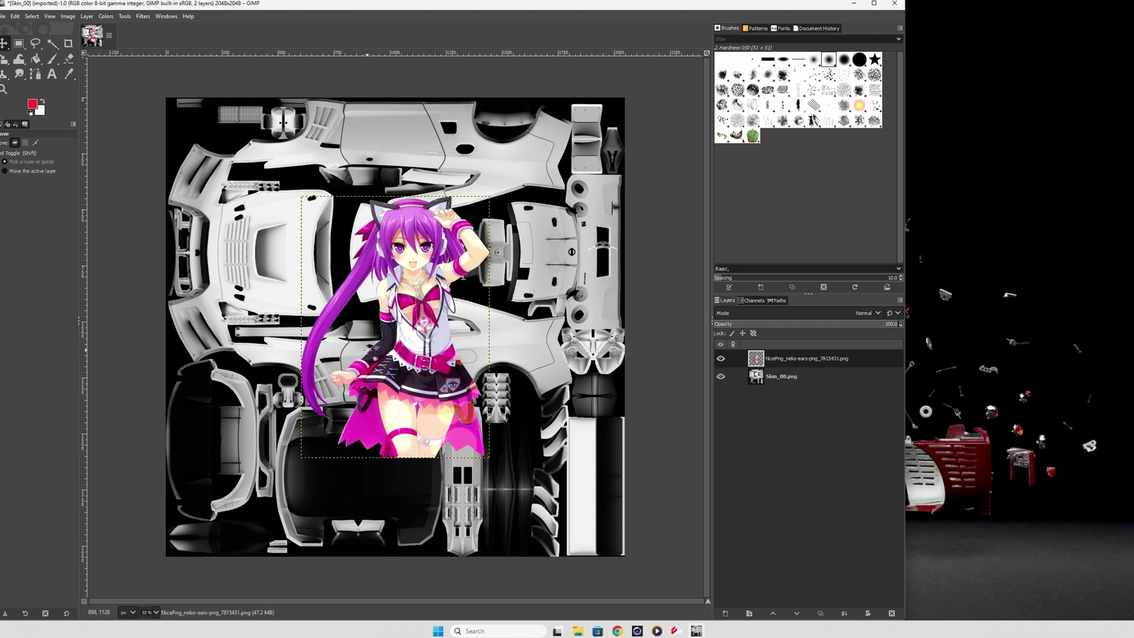
pyautogui.click(87, 16)
pyautogui.moveTo(147, 126)
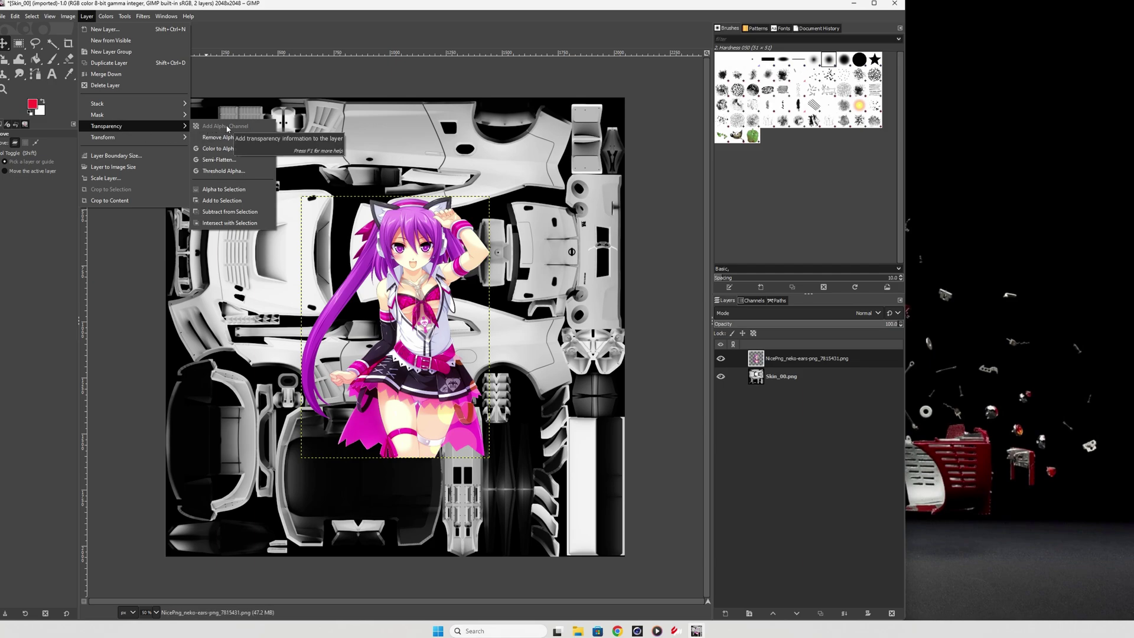
pyautogui.click(252, 10)
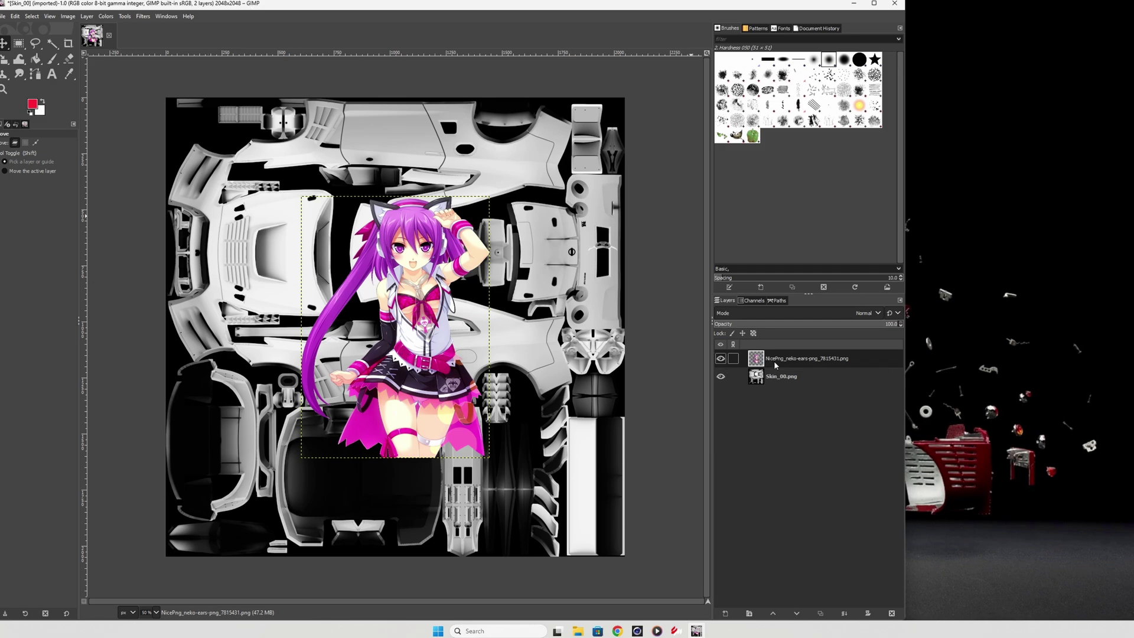
# Set the character layer's blend mode to Multiply, nudge it slightly upward, and reduce its opacity to about 44
pyautogui.click(789, 378)
pyautogui.click(790, 363)
pyautogui.click(873, 315)
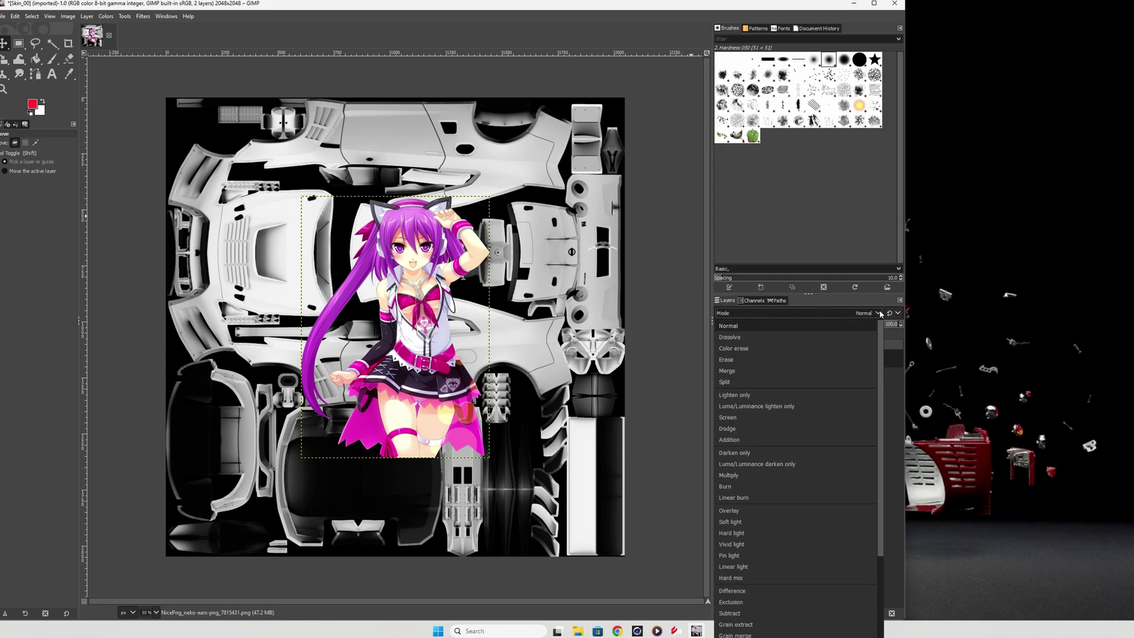
pyautogui.click(809, 477)
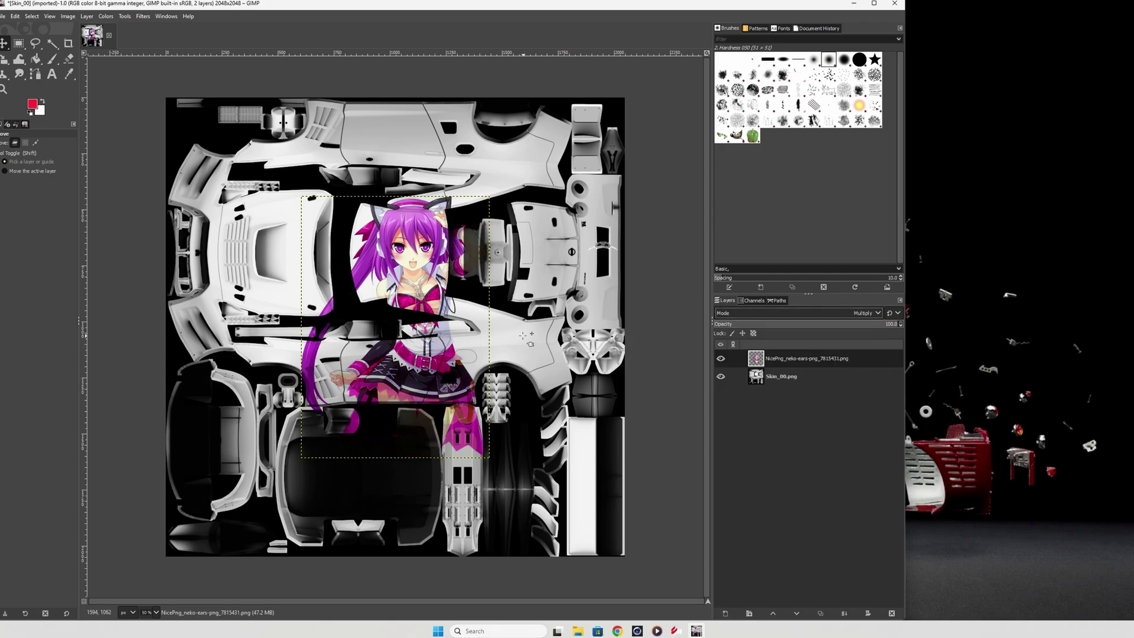
pyautogui.moveTo(385, 366)
pyautogui.mouseDown()
pyautogui.moveTo(437, 371)
pyautogui.moveTo(401, 368)
pyautogui.mouseUp()
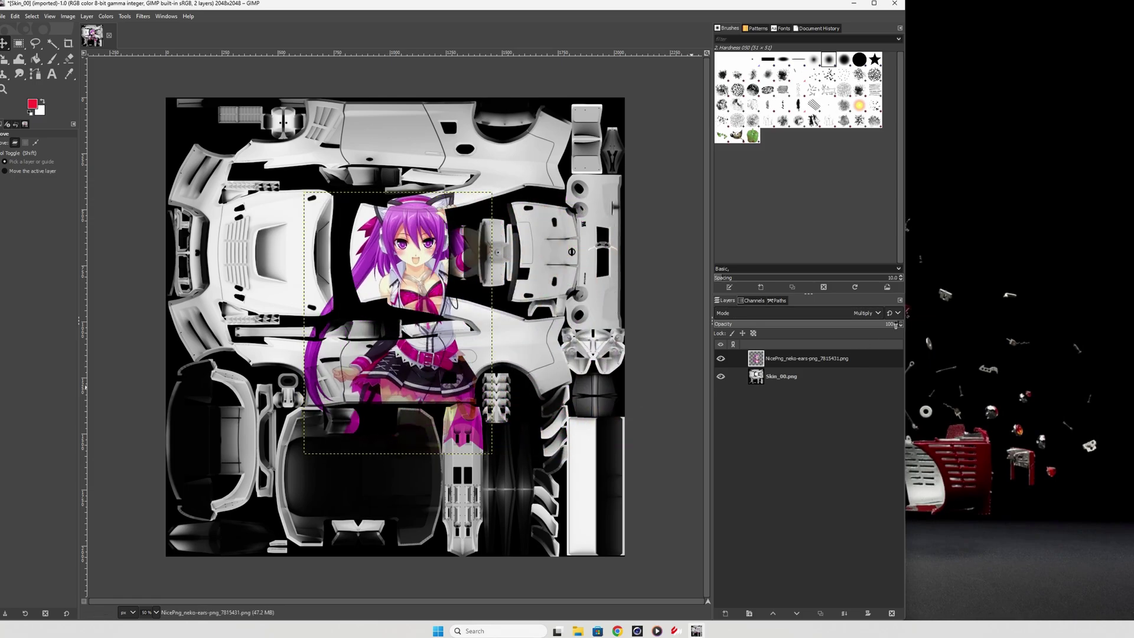
pyautogui.moveTo(896, 324); pyautogui.dragTo(796, 328)
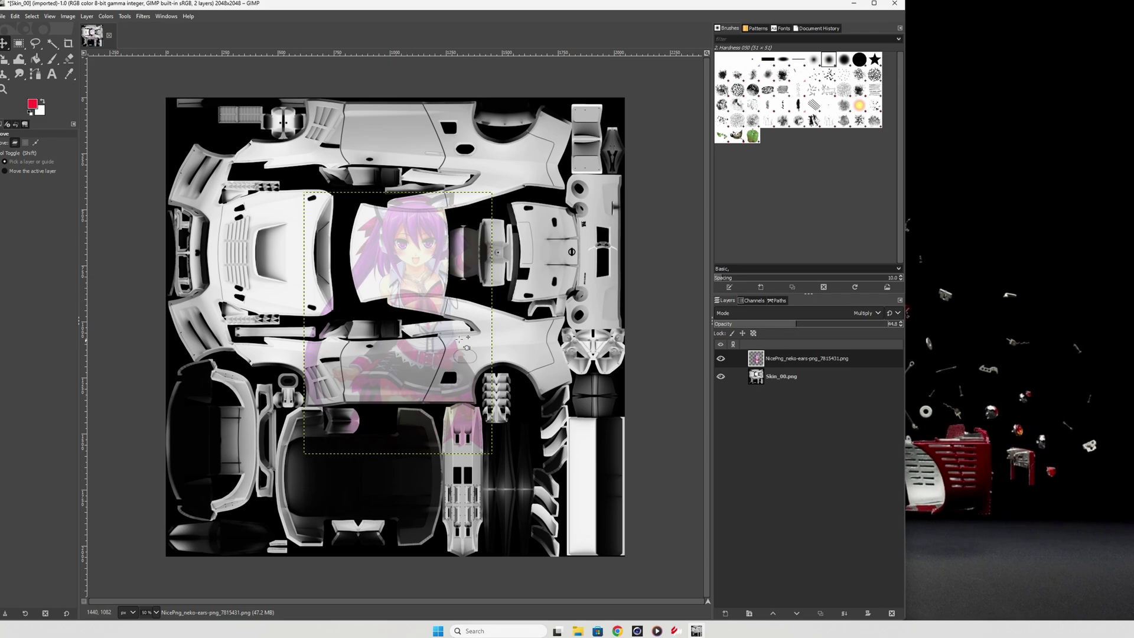
# Rotate the character layer 90° counter-clockwise
pyautogui.rightClick(438, 332)
pyautogui.moveTo(461, 402)
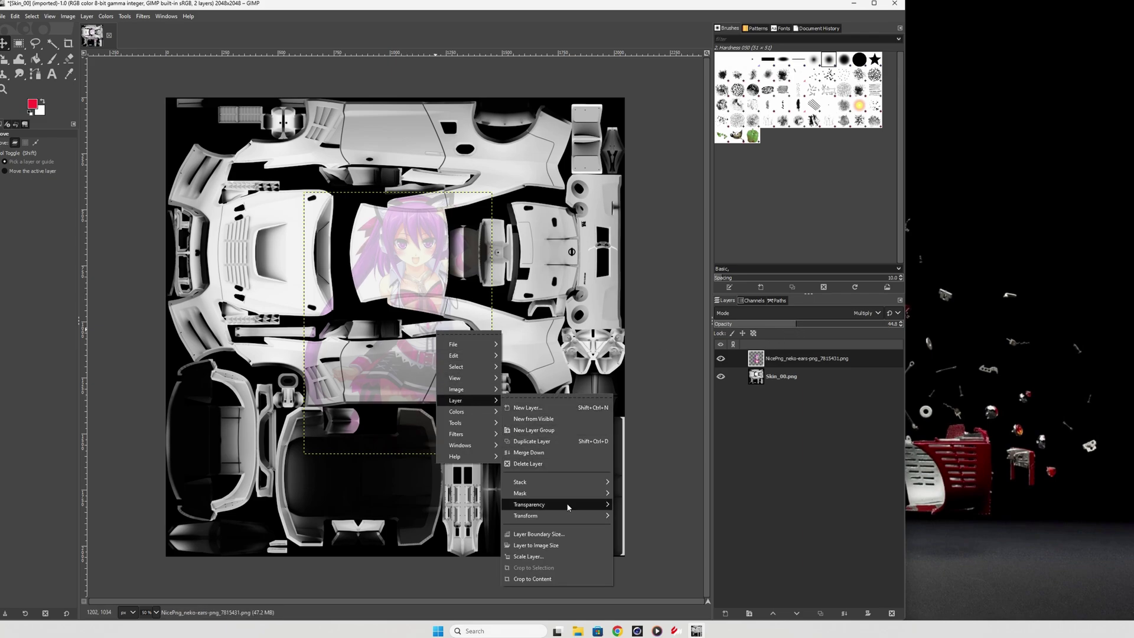
pyautogui.moveTo(561, 517)
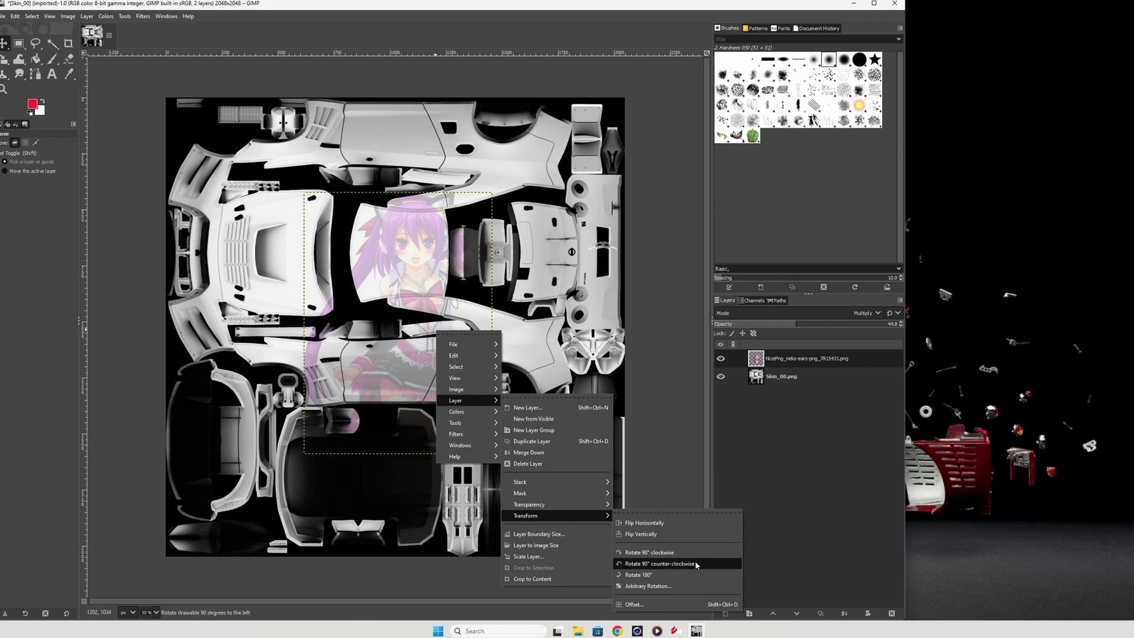
pyautogui.click(679, 563)
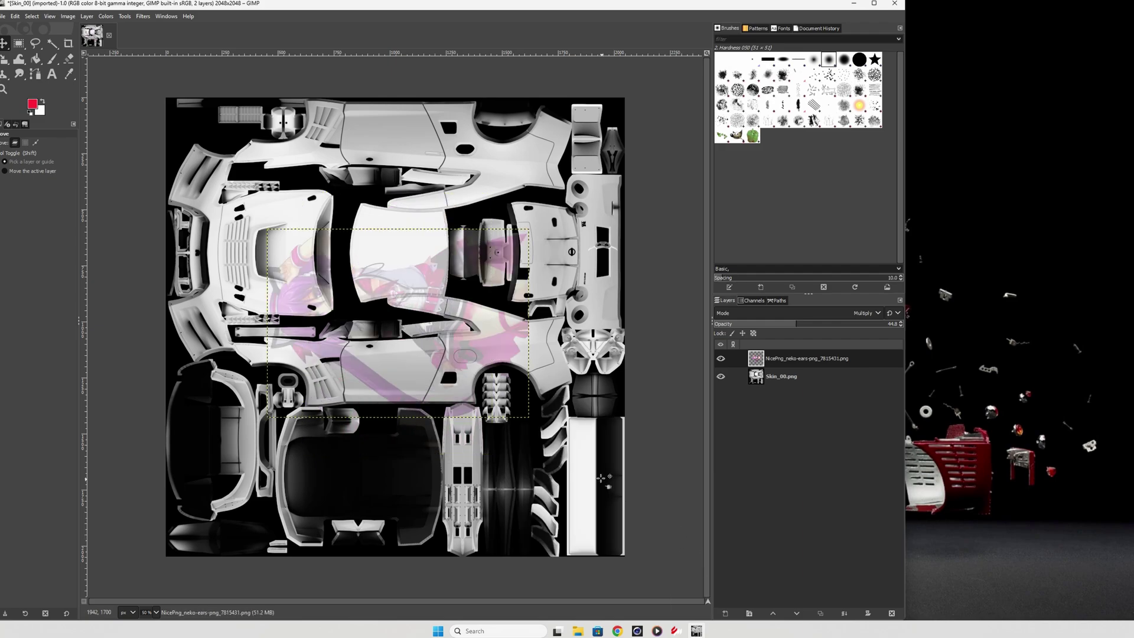
# Scale the character layer down to 1070 × 770 px
pyautogui.press('shift')
pyautogui.hotkey('shift', 's')
pyautogui.click(461, 373)
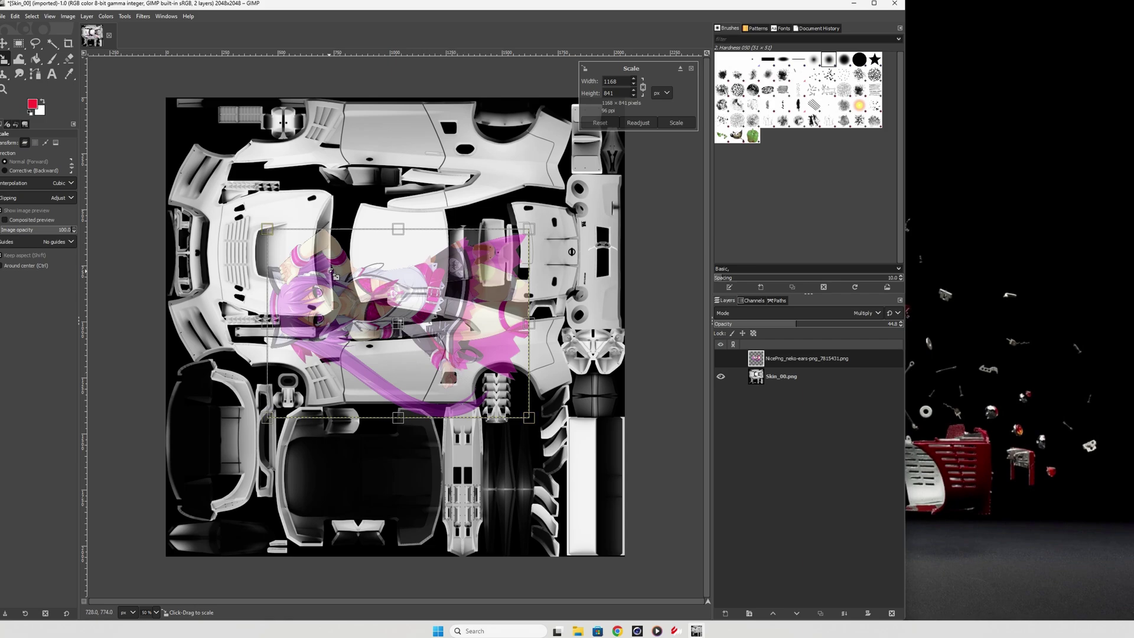
pyautogui.moveTo(298, 254); pyautogui.dragTo(280, 245)
pyautogui.press('Return')
# Move the character layer onto the rear bumper section of the template, placing the face over the tail-light openings
pyautogui.press('m')
pyautogui.moveTo(425, 333); pyautogui.dragTo(395, 313)
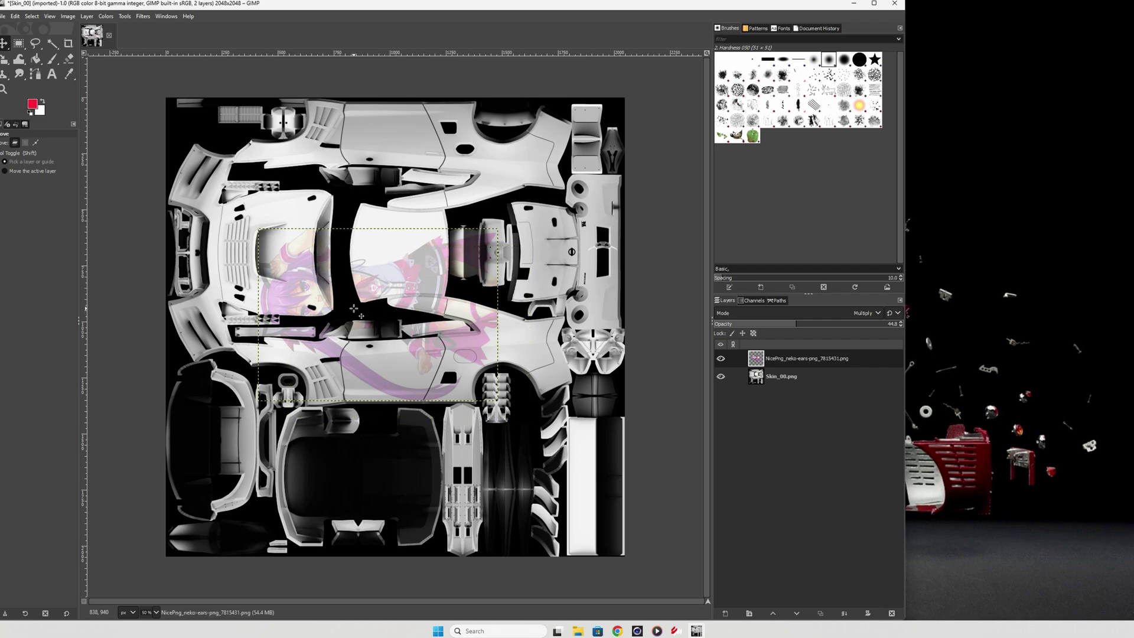
pyautogui.moveTo(354, 309); pyautogui.dragTo(612, 327)
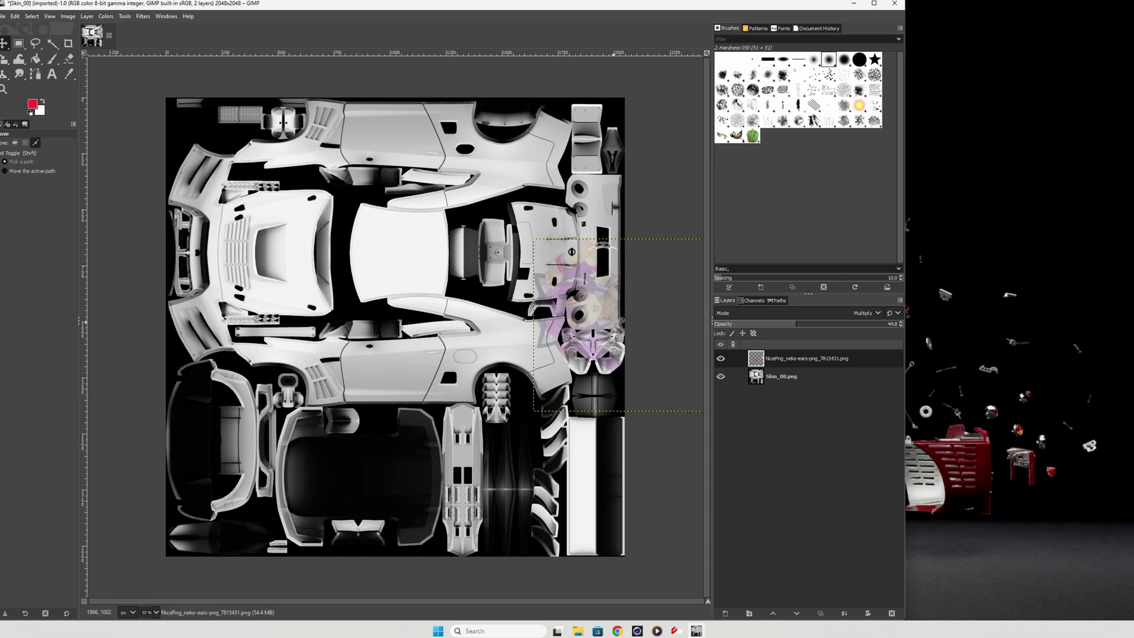
pyautogui.press('1')
pyautogui.scroll(4, 614, 322)
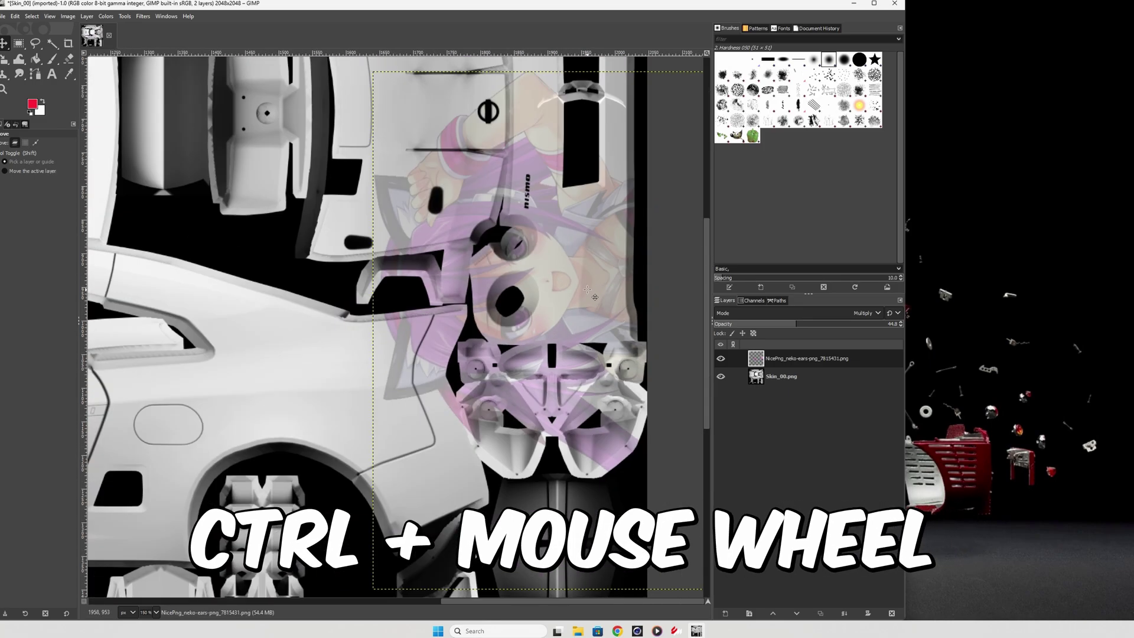
pyautogui.moveTo(587, 289); pyautogui.dragTo(582, 278)
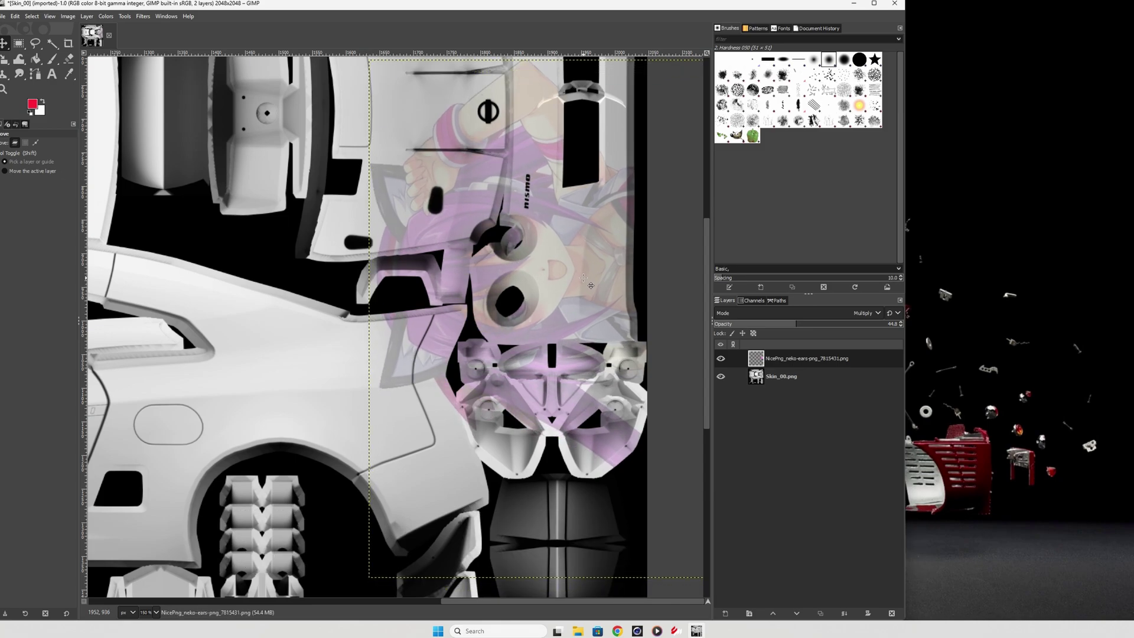
# Scale the character layer down slightly more and reposition it so the eyes line up with the two tail-light openings
pyautogui.hotkey('shift', 's')
pyautogui.click(591, 286)
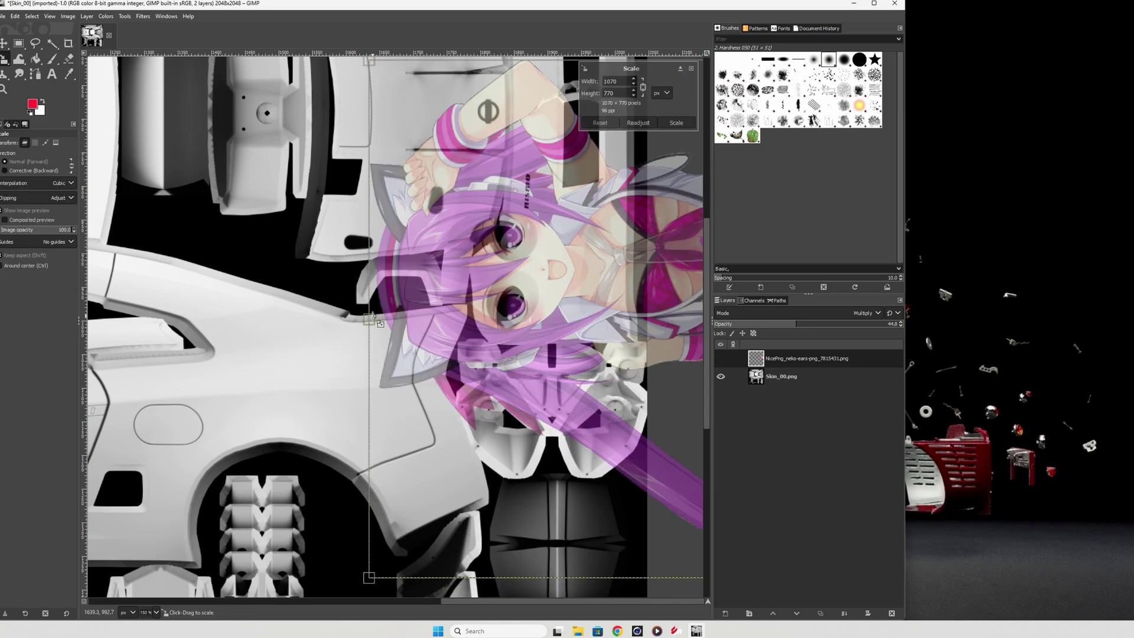
pyautogui.moveTo(370, 321); pyautogui.dragTo(473, 320)
pyautogui.press('Return')
pyautogui.press('m')
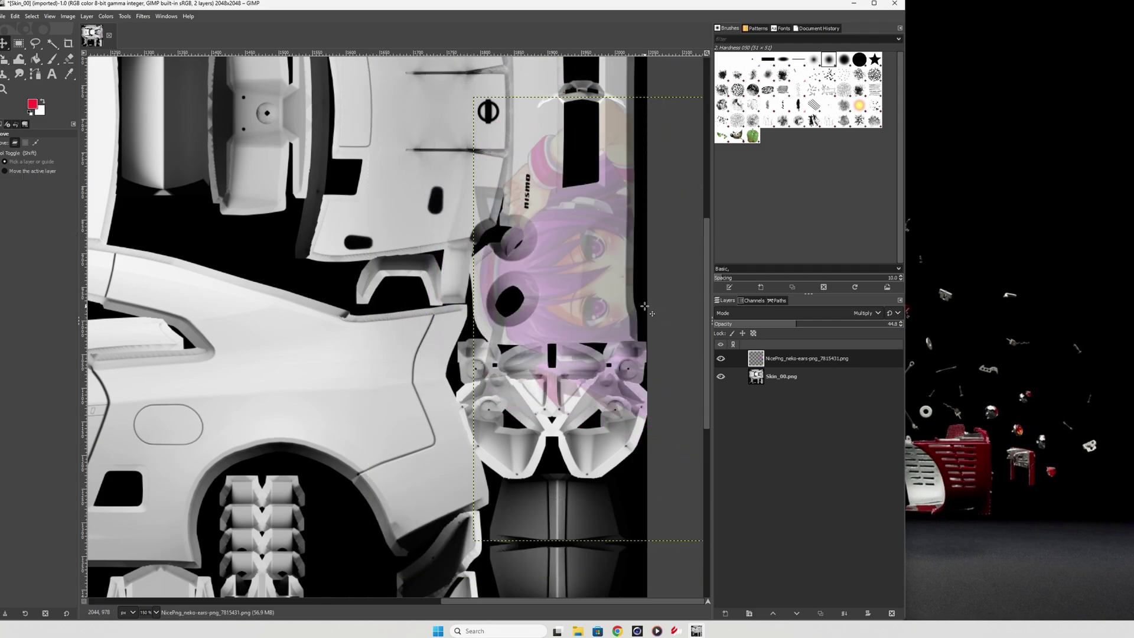
pyautogui.moveTo(648, 306); pyautogui.dragTo(559, 296)
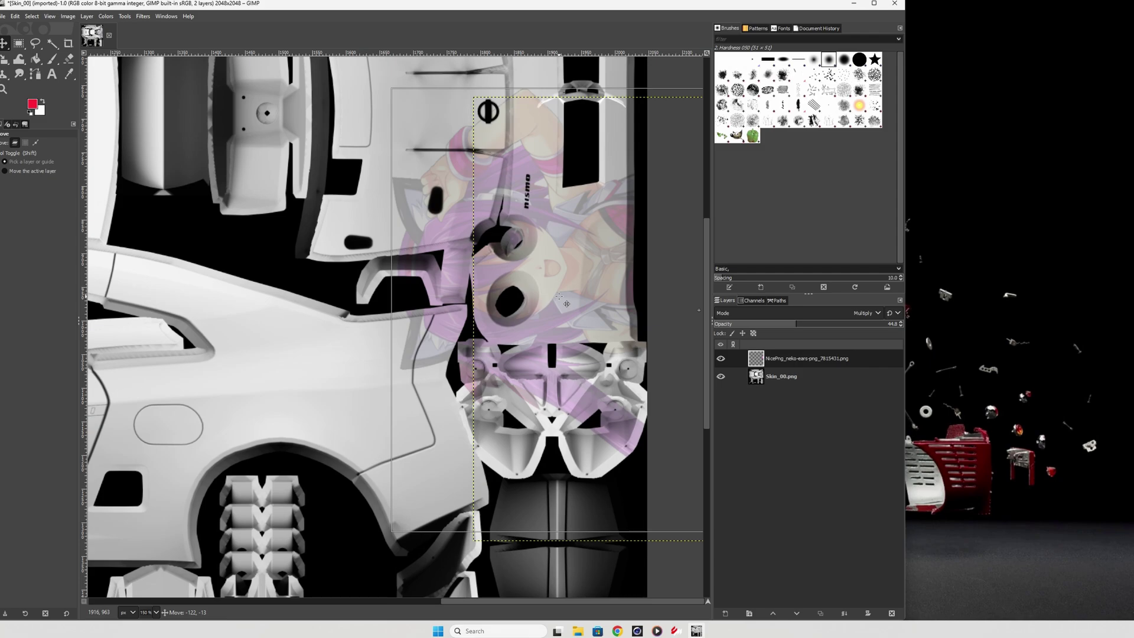
pyautogui.moveTo(558, 296); pyautogui.dragTo(559, 297)
# Raise the character layer's opacity to 100, keeping the Multiply blend mode
pyautogui.click(794, 313)
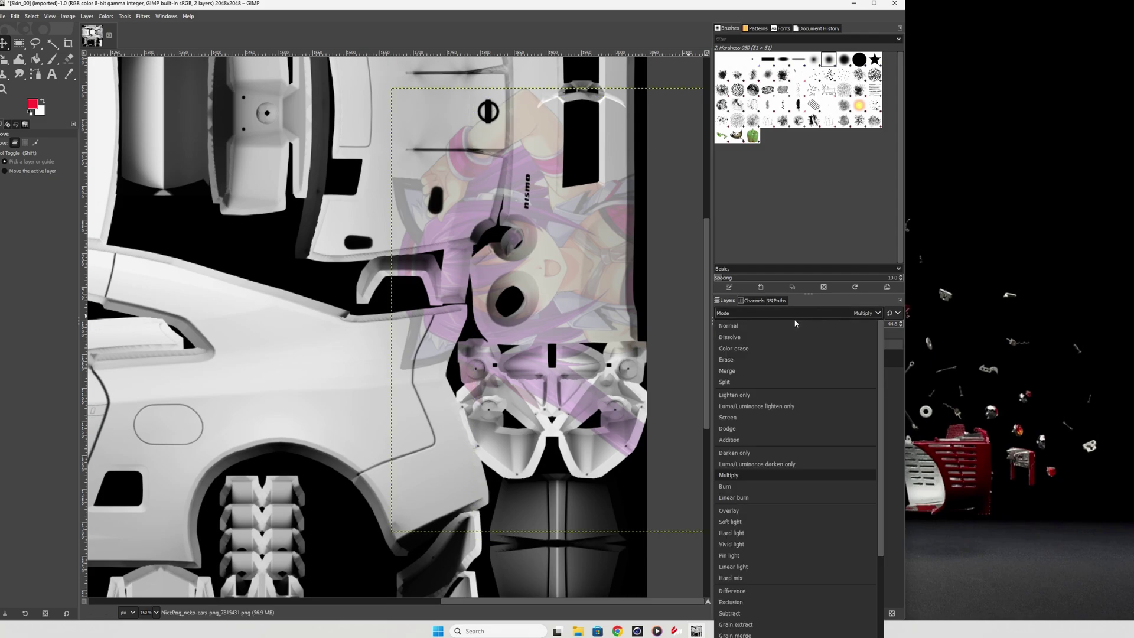
pyautogui.click(794, 318)
pyautogui.moveTo(796, 324); pyautogui.dragTo(976, 328)
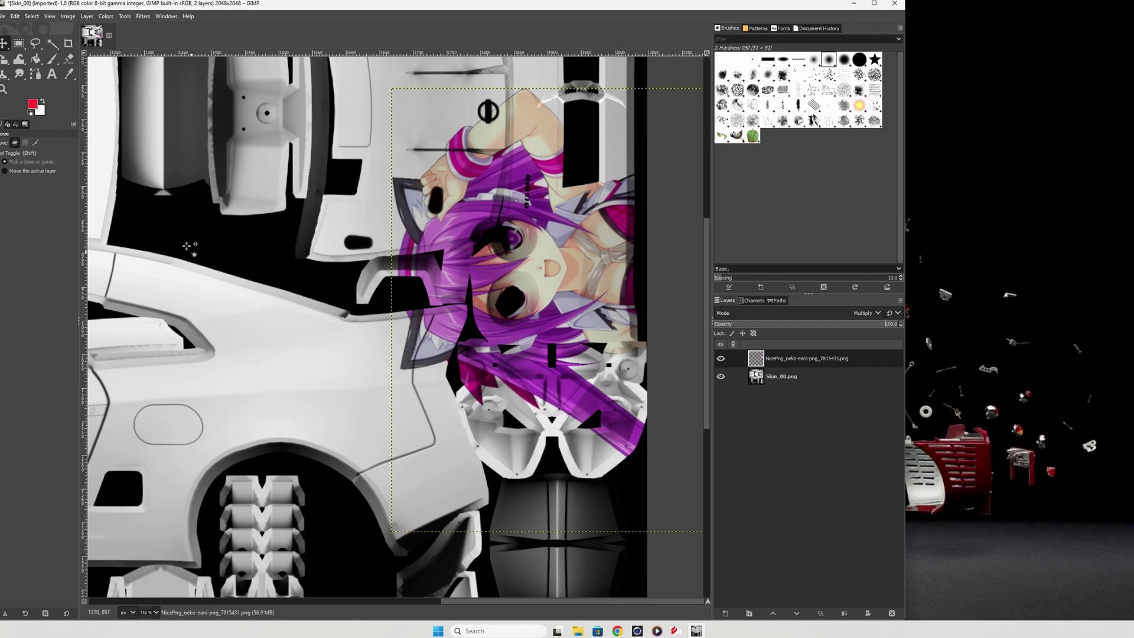
# Start exporting the image and browse from Program Files (x86) through Steam\steamapps\common\assettocorsa\content to the cars folder
pyautogui.click(6, 17)
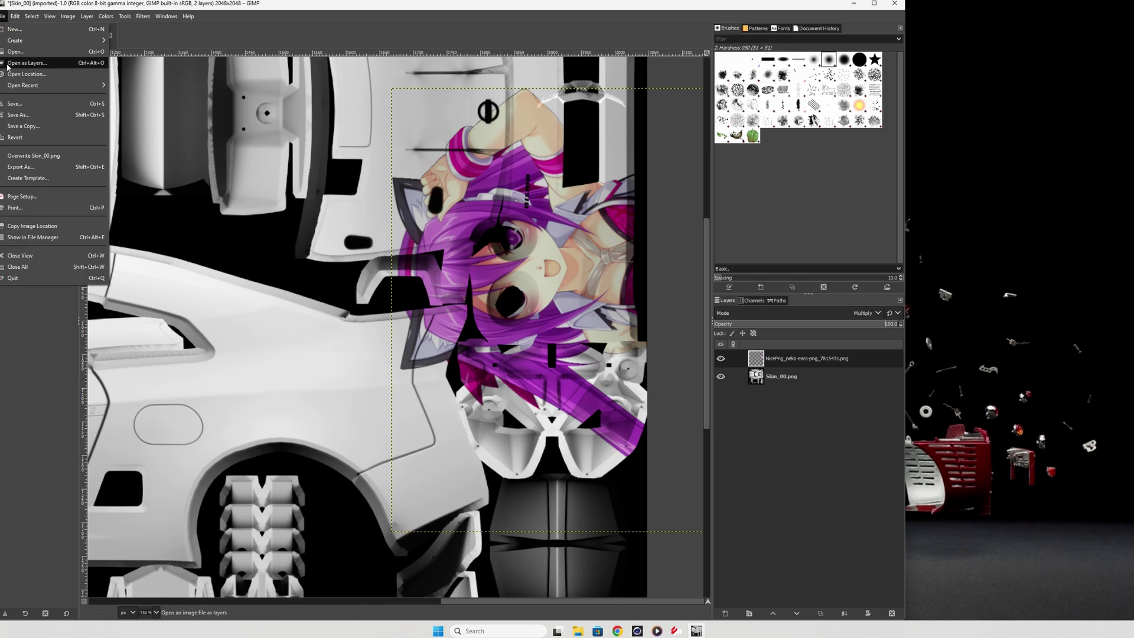
pyautogui.click(67, 172)
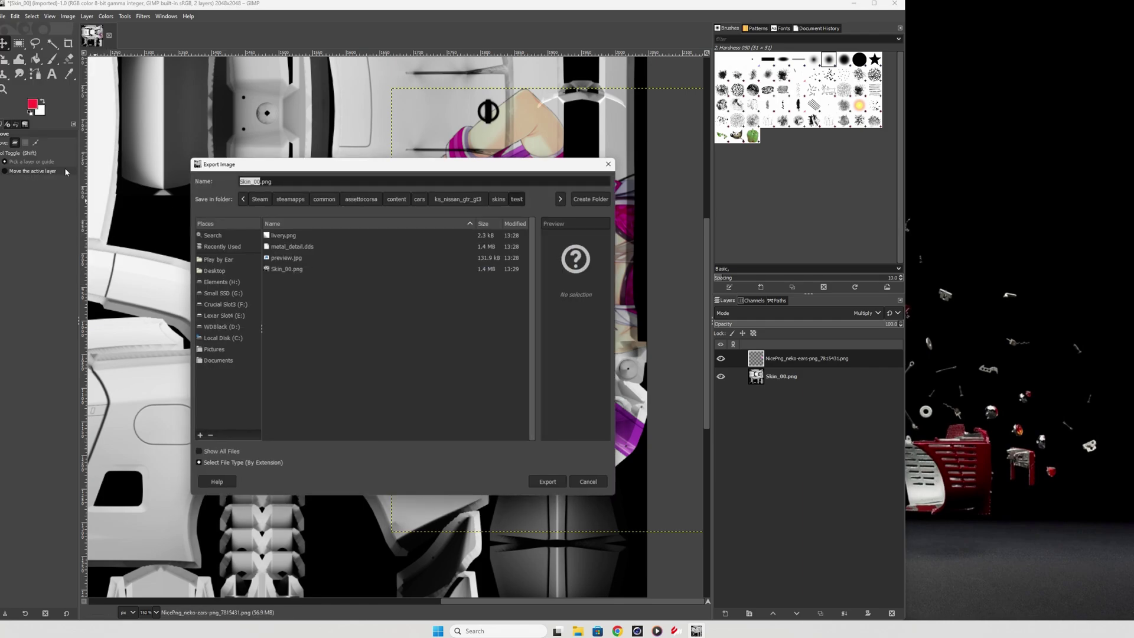
pyautogui.click(242, 199)
pyautogui.click(289, 200)
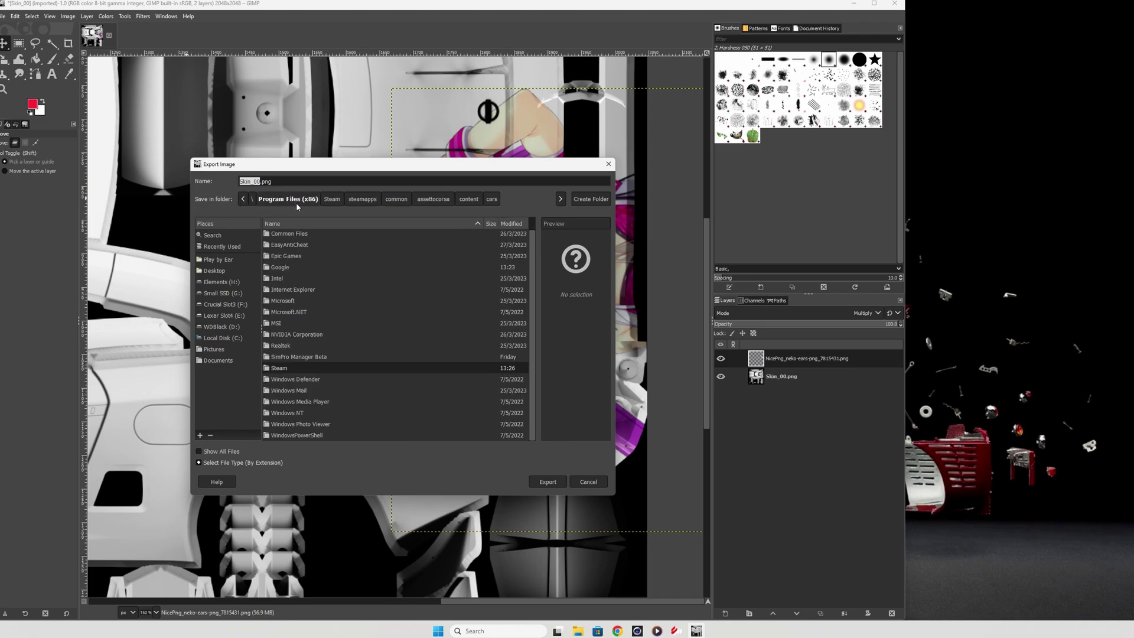
pyautogui.doubleClick(297, 368)
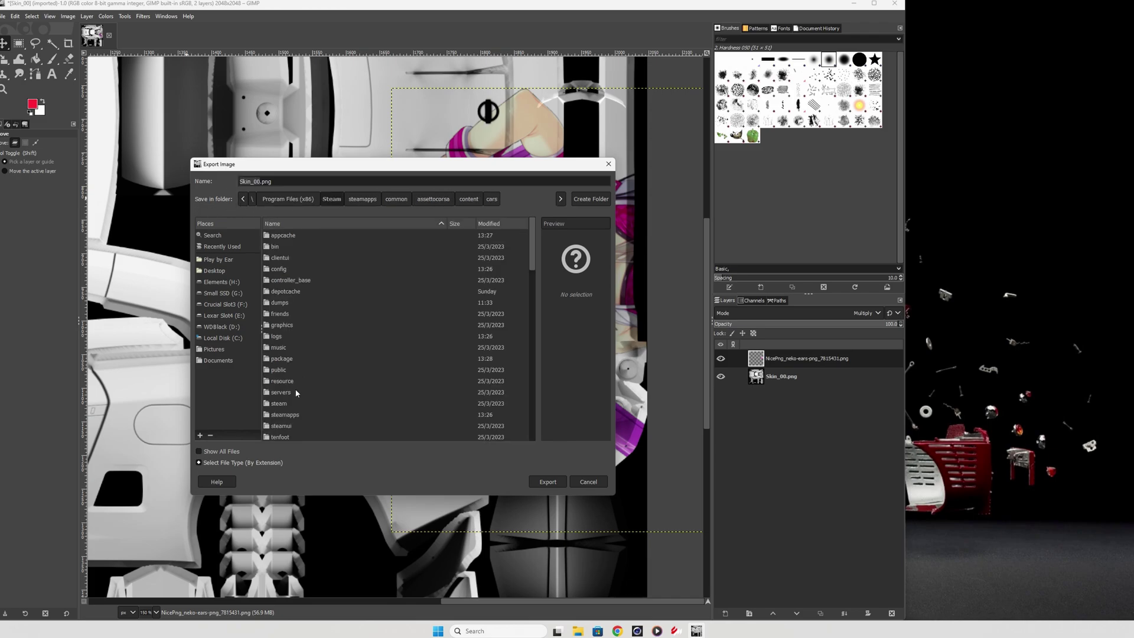
pyautogui.doubleClick(295, 415)
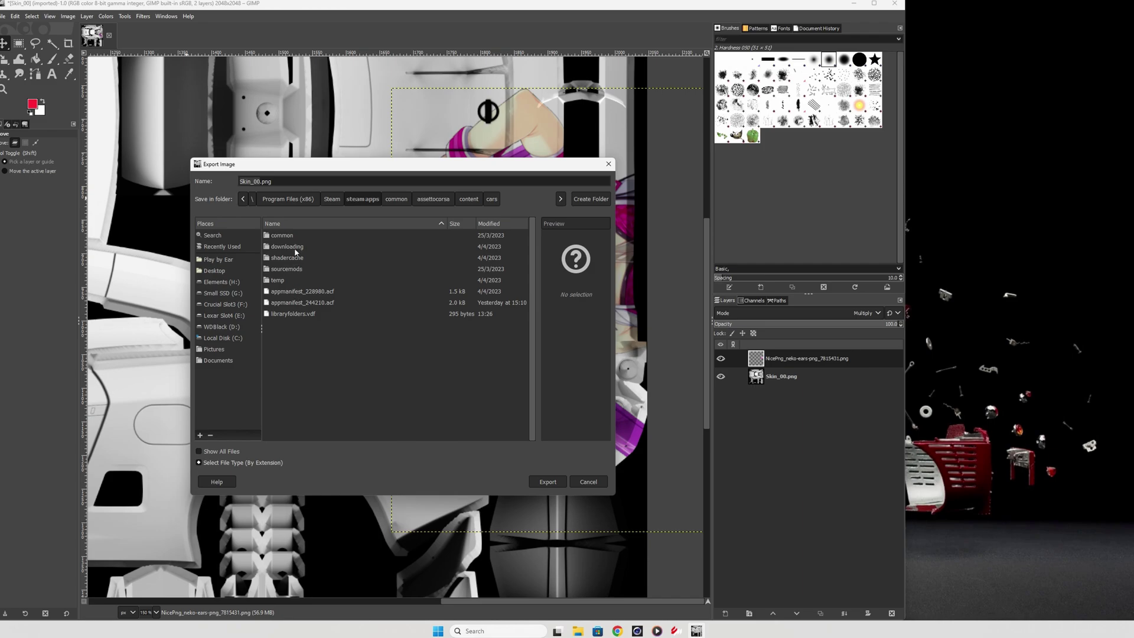
pyautogui.doubleClick(282, 235)
pyautogui.doubleClick(284, 235)
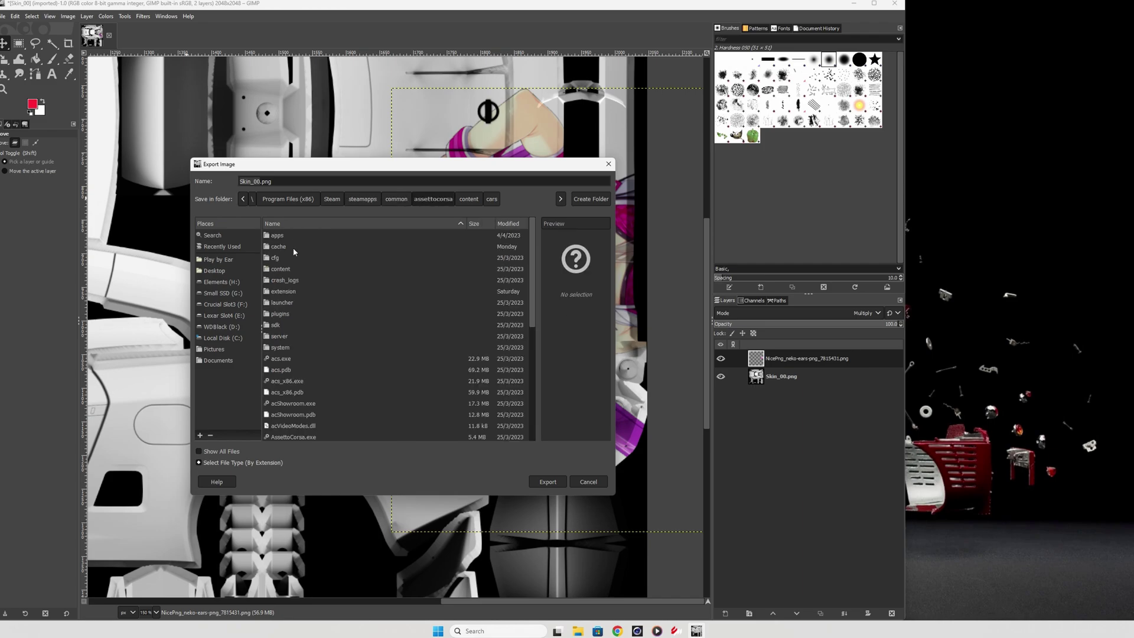
pyautogui.doubleClick(290, 269)
pyautogui.doubleClick(288, 258)
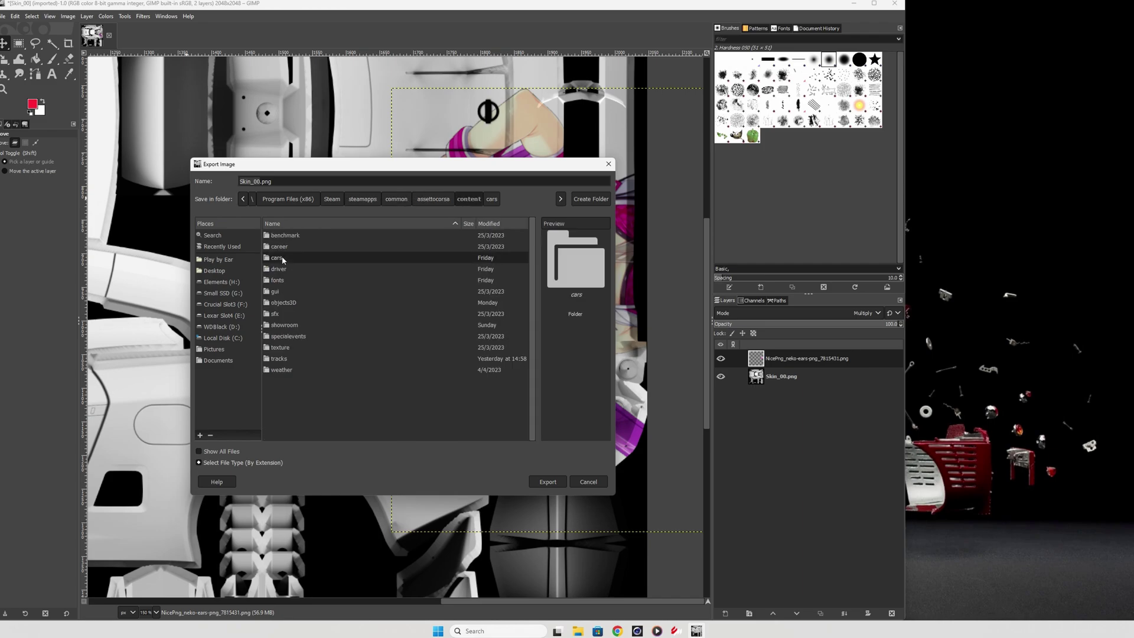
# Choose the test folder under ks_nissan_gtr_gt3\skins as the export destination
pyautogui.scroll(-15, 339, 349)
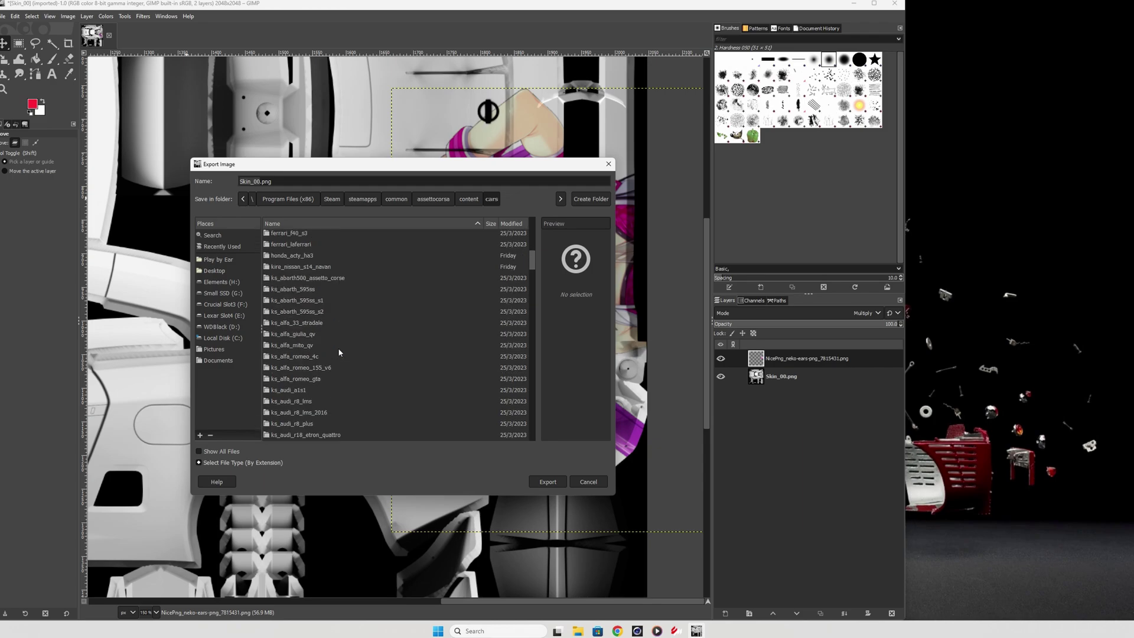
pyautogui.scroll(-12, 339, 353)
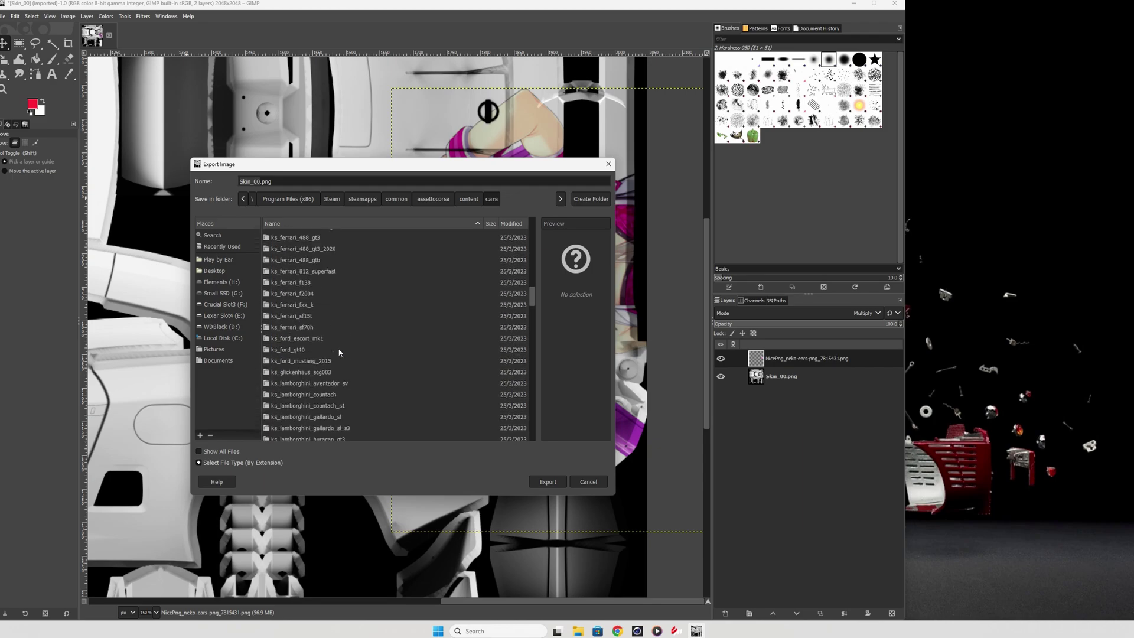
pyautogui.scroll(-6, 320, 401)
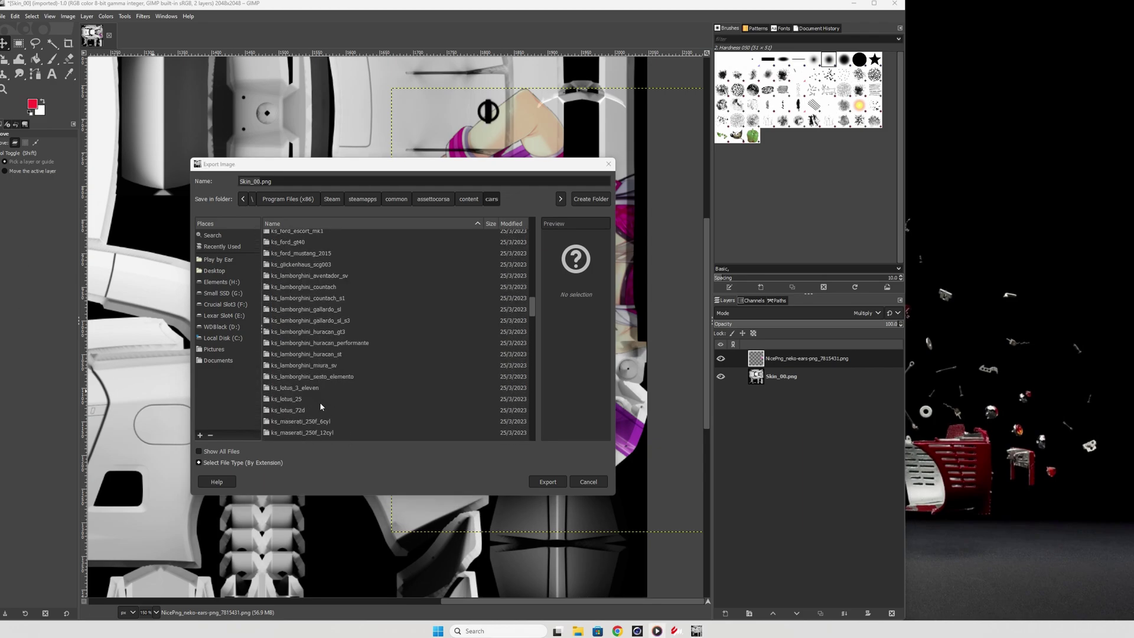
pyautogui.scroll(-7, 320, 402)
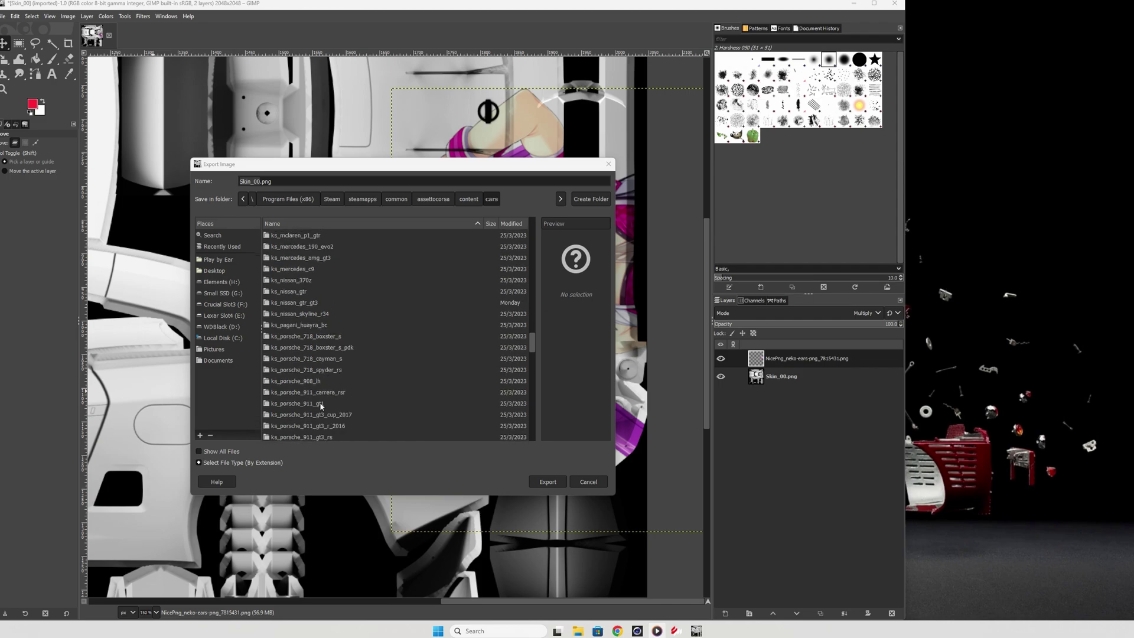
pyautogui.doubleClick(307, 303)
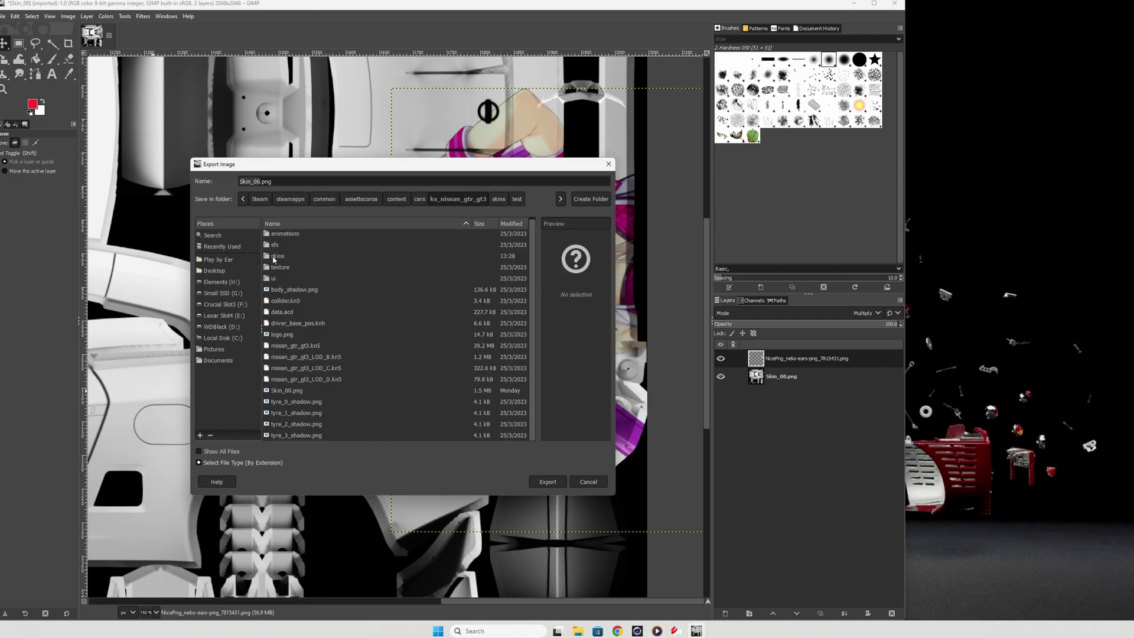
pyautogui.doubleClick(275, 257)
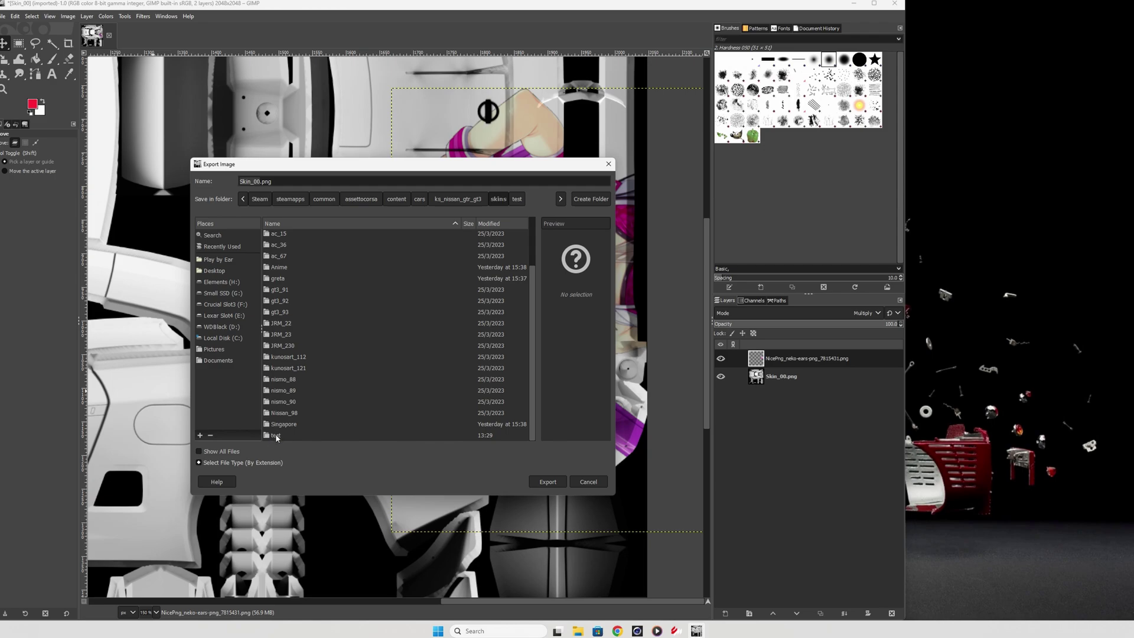
pyautogui.doubleClick(276, 435)
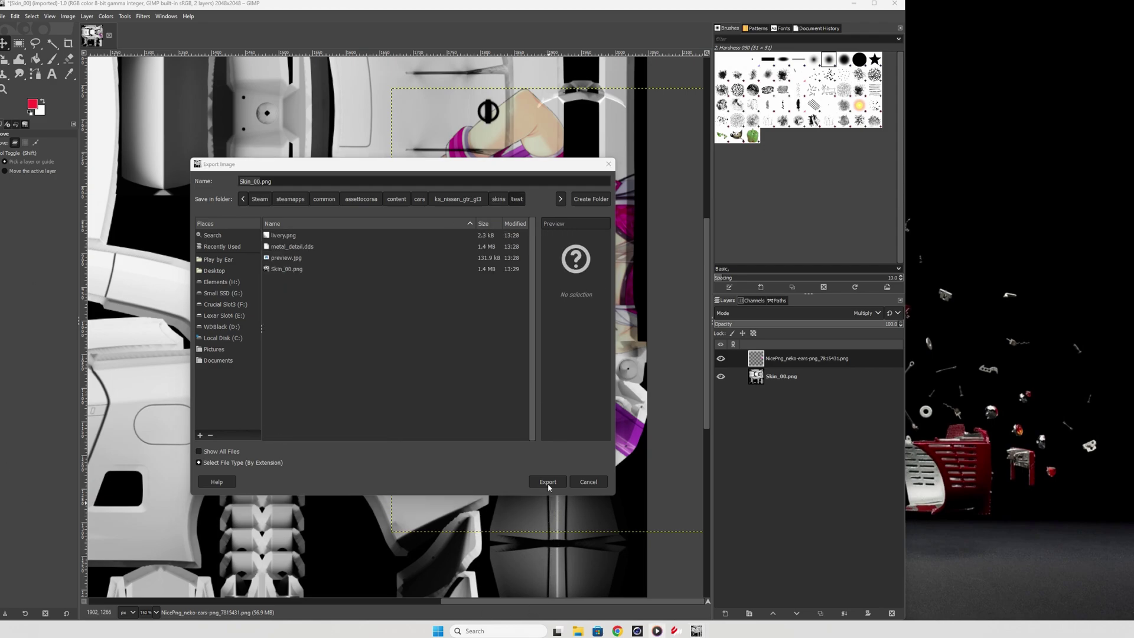
# Set the export file type to DDS image and export the livery as Skin_00.dds
pyautogui.click(298, 489)
pyautogui.click(223, 463)
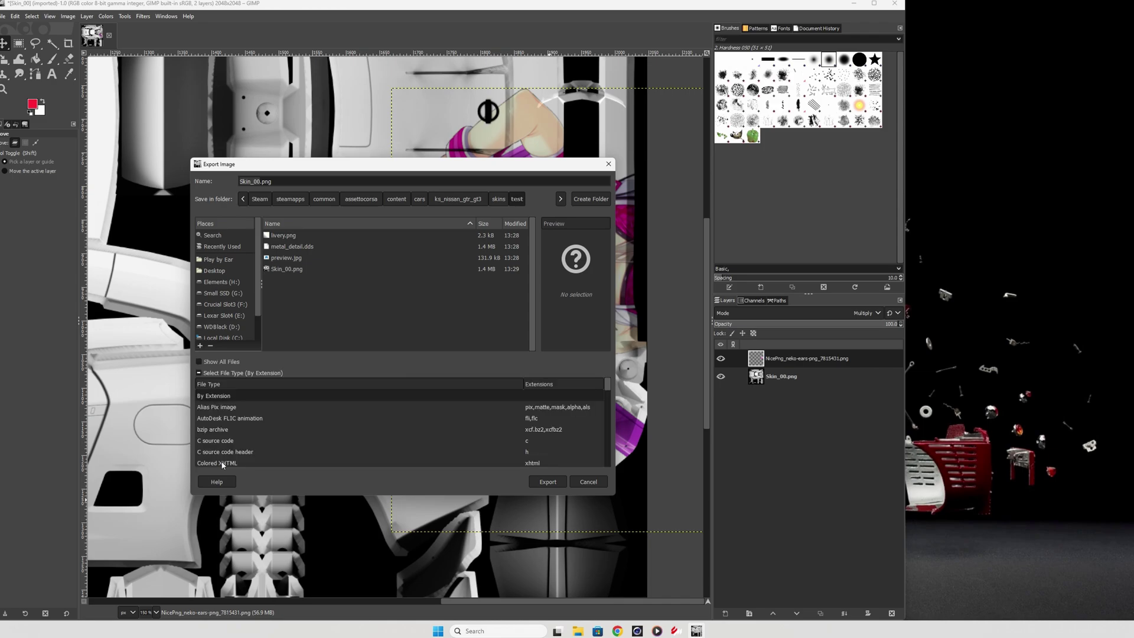
pyautogui.scroll(-1, 227, 454)
pyautogui.click(213, 461)
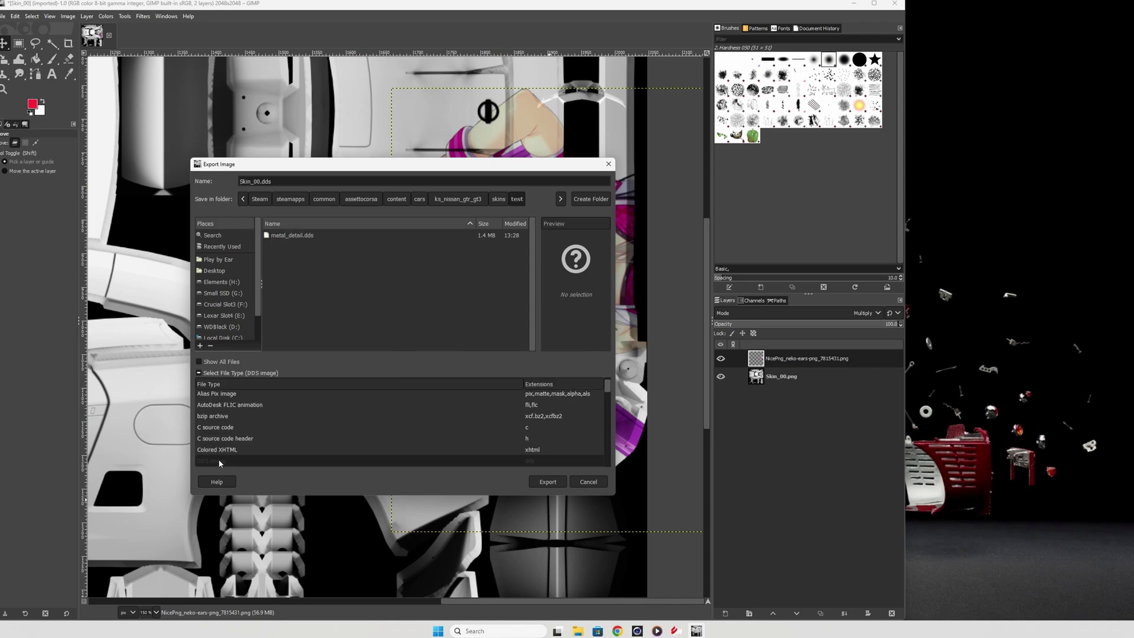
pyautogui.click(548, 481)
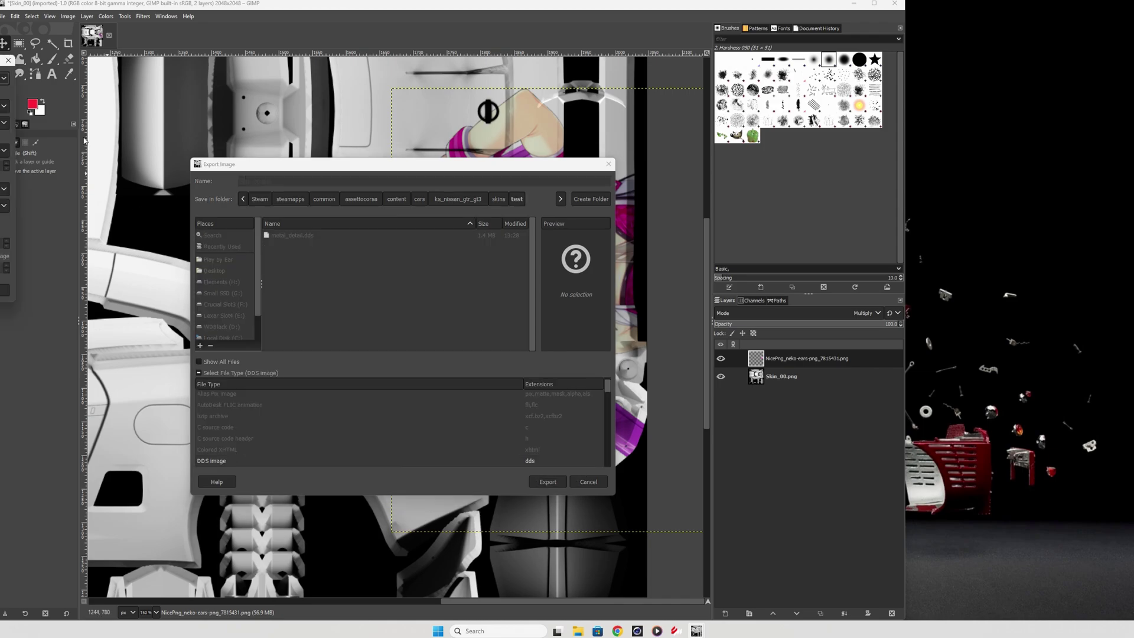
# Complete the DDS export with all visible layers saved and mipmaps generated
pyautogui.moveTo(272, 126); pyautogui.dragTo(402, 182)
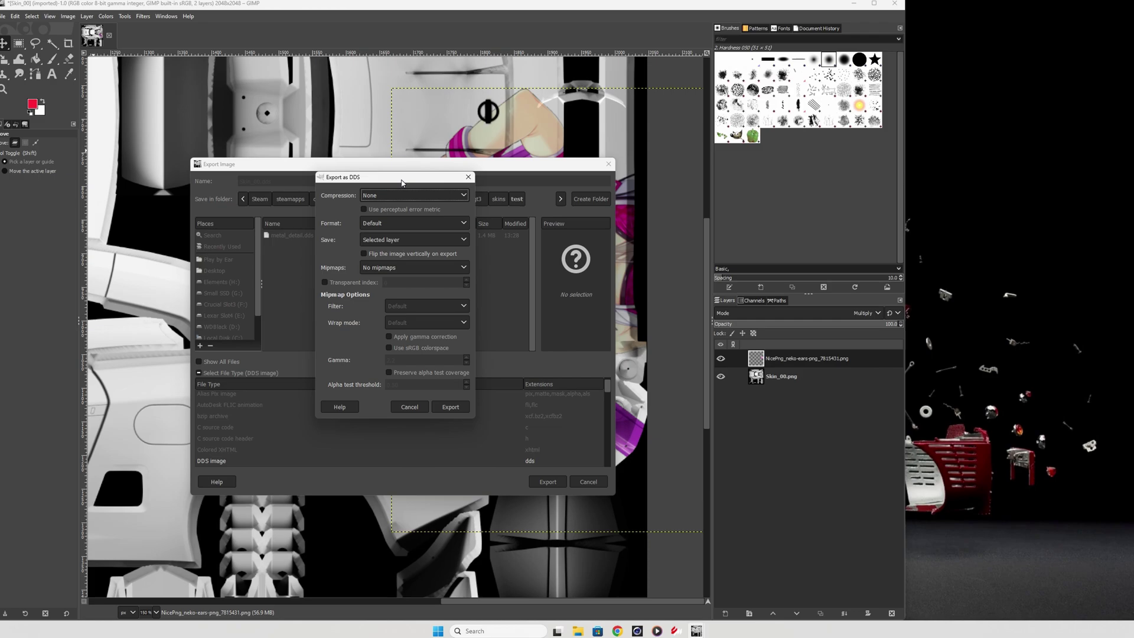
pyautogui.click(413, 242)
pyautogui.click(401, 291)
pyautogui.click(396, 267)
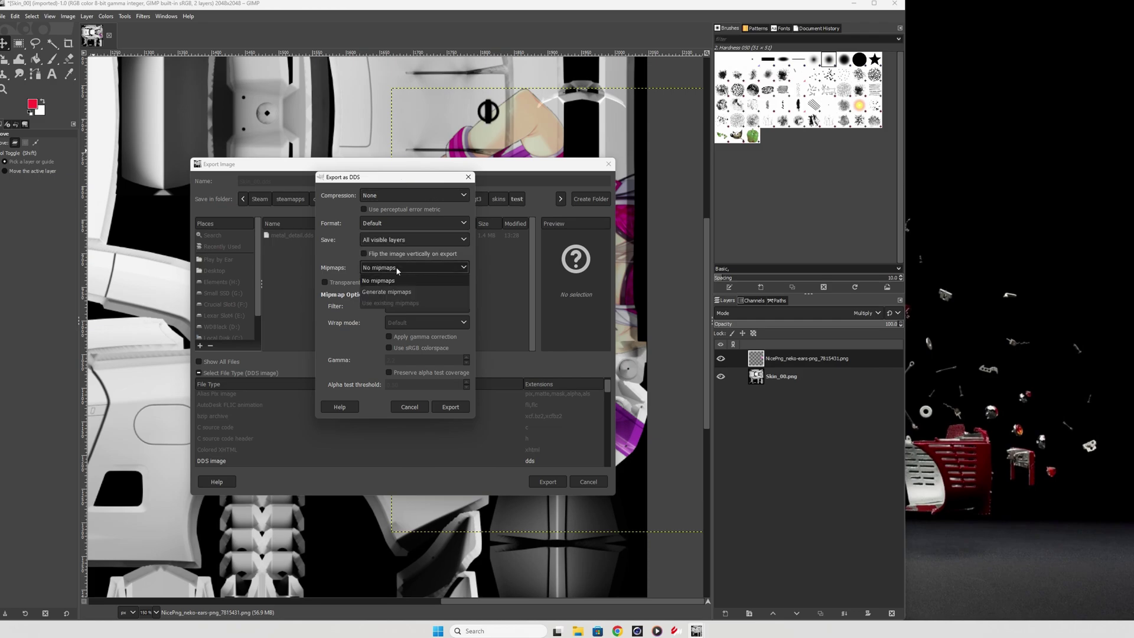
pyautogui.click(393, 292)
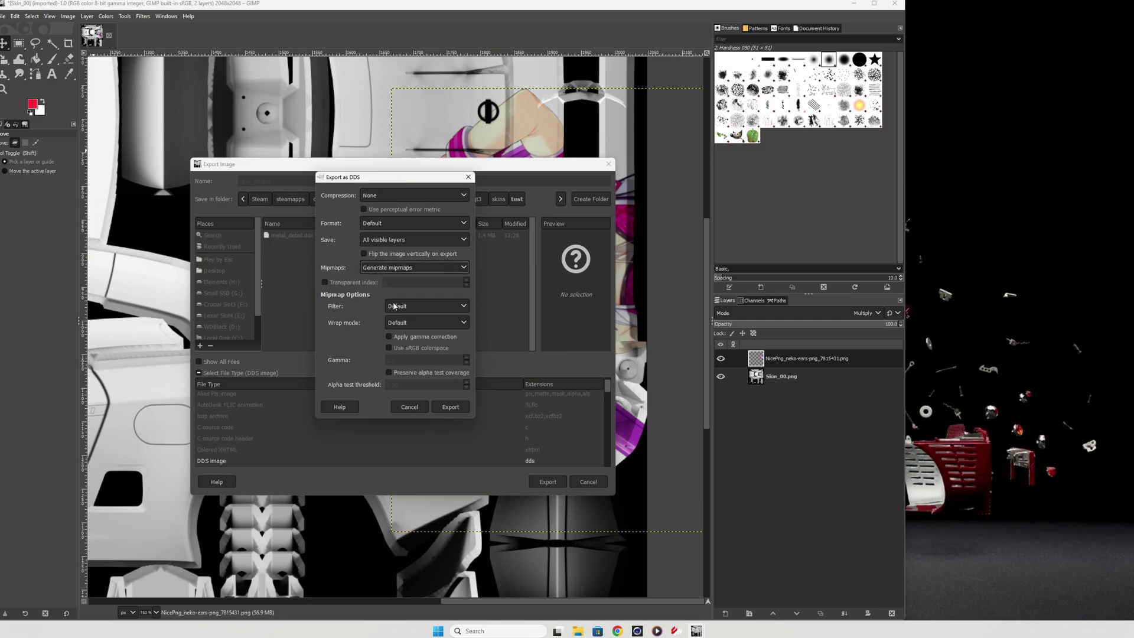
pyautogui.click(444, 409)
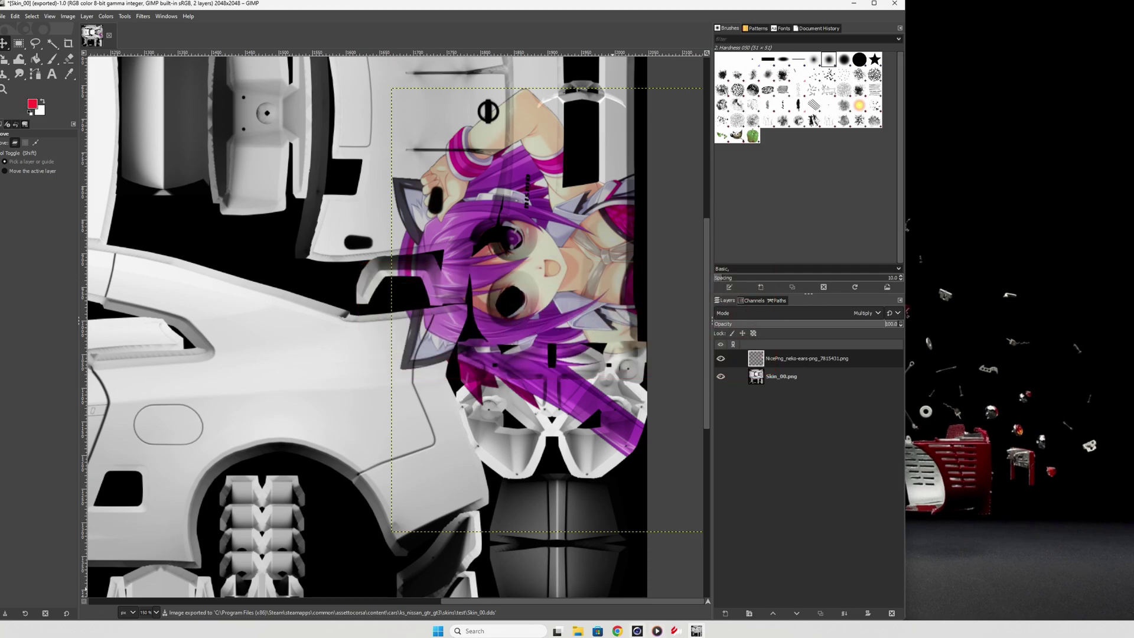
# Switch to the Nissan GT-R GT3 showroom preview and examine how the character sits around the rear tail lights
pyautogui.moveTo(676, 630)
pyautogui.click(699, 597)
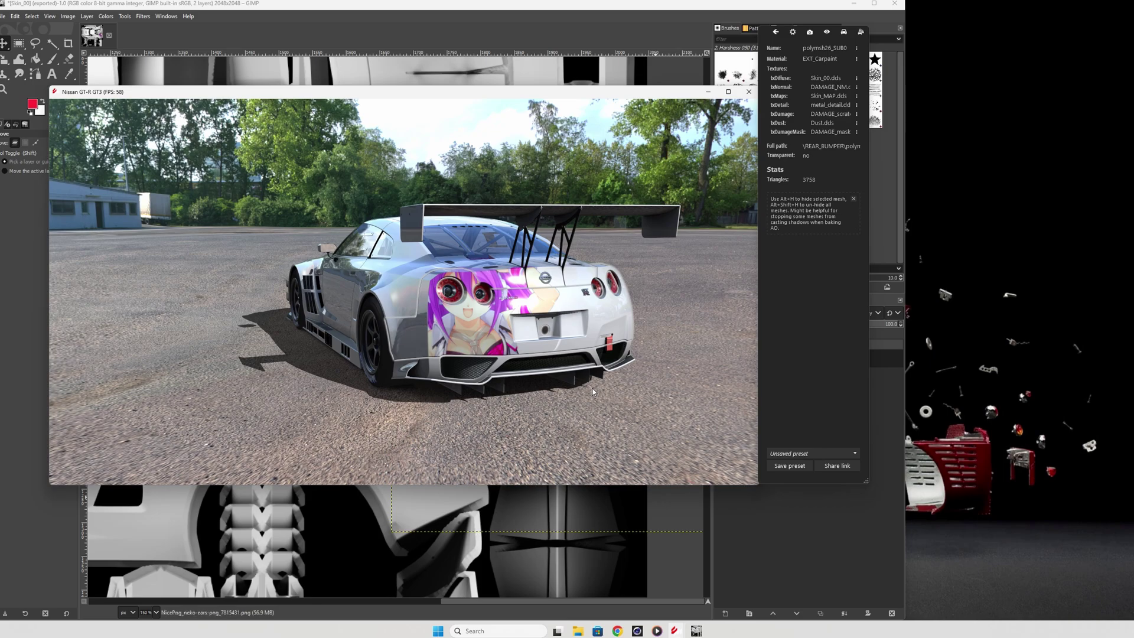
pyautogui.moveTo(543, 362); pyautogui.dragTo(503, 354)
pyautogui.scroll(8, 503, 355)
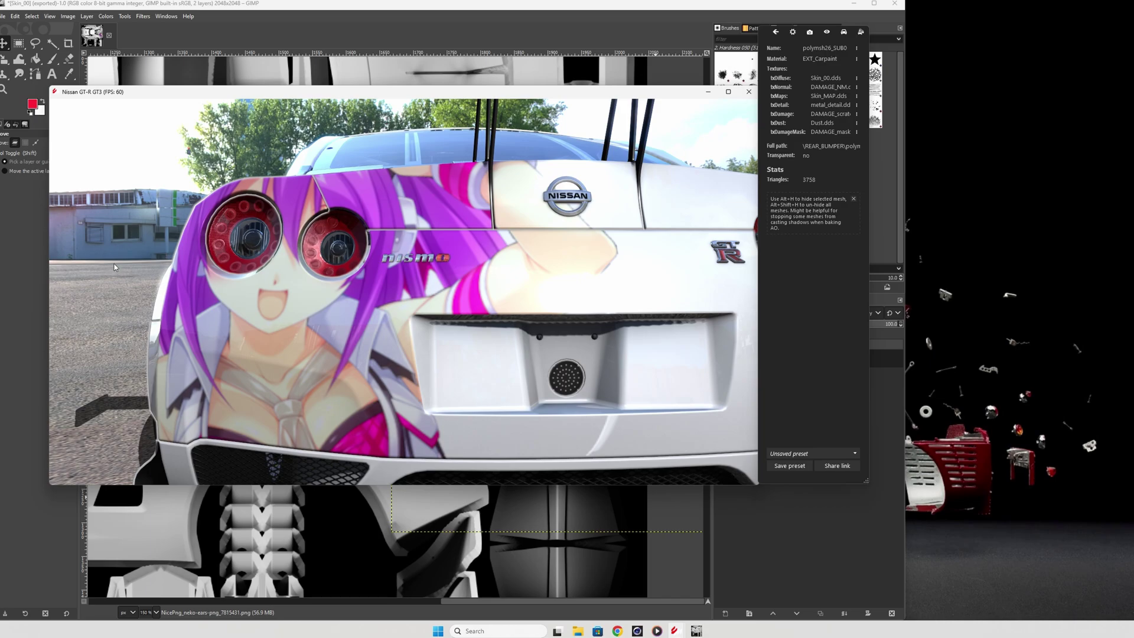
pyautogui.click(115, 267)
pyautogui.moveTo(448, 356); pyautogui.dragTo(456, 347)
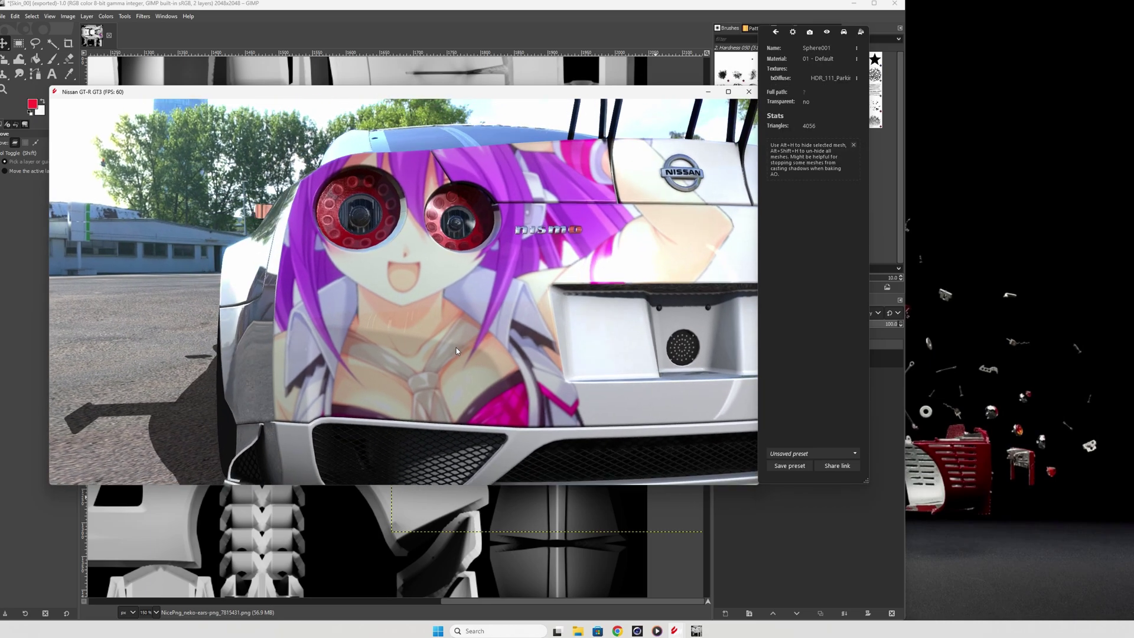
pyautogui.scroll(-5, 450, 353)
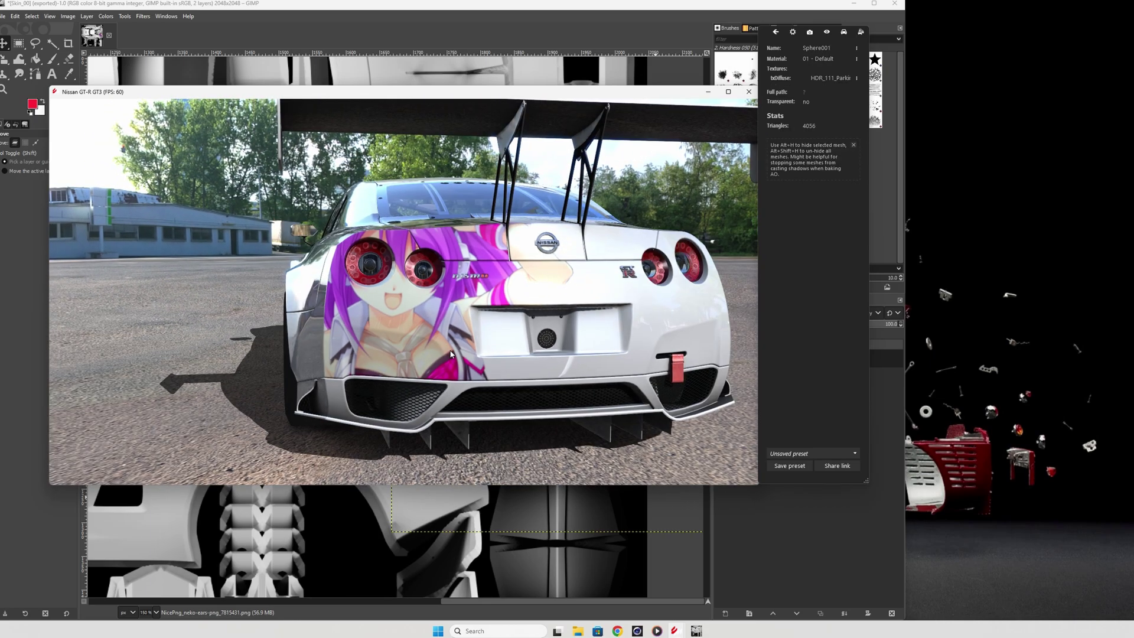
# Examine the livery at the front of the car, up close at the headlight and across the whole front end
pyautogui.moveTo(399, 325); pyautogui.dragTo(441, 335)
pyautogui.scroll(5, 437, 362)
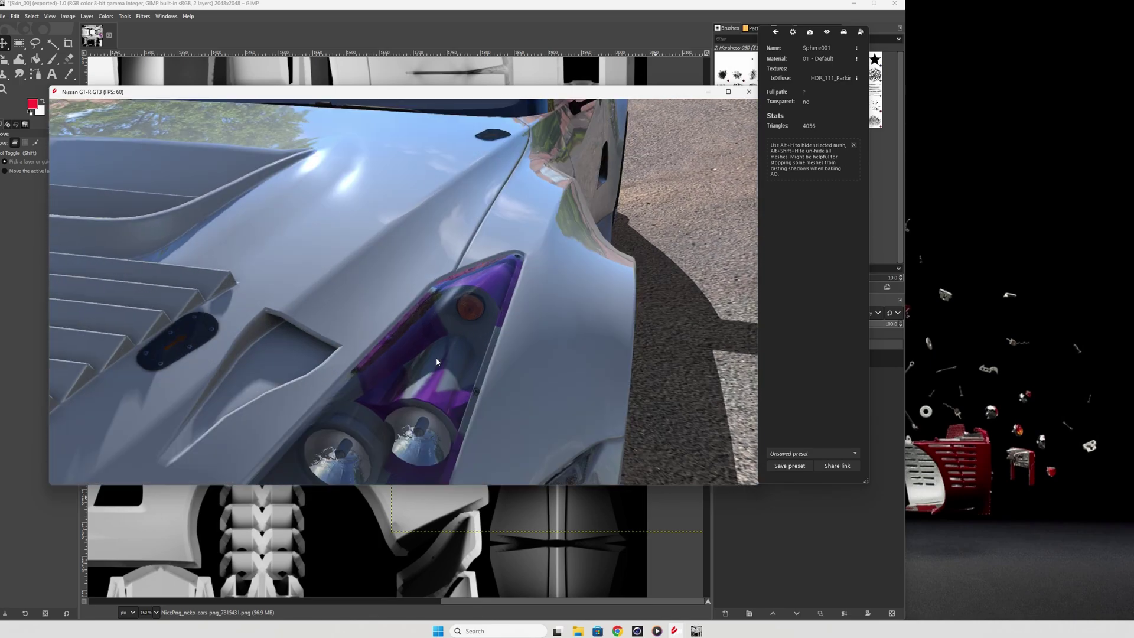
pyautogui.scroll(-8, 520, 390)
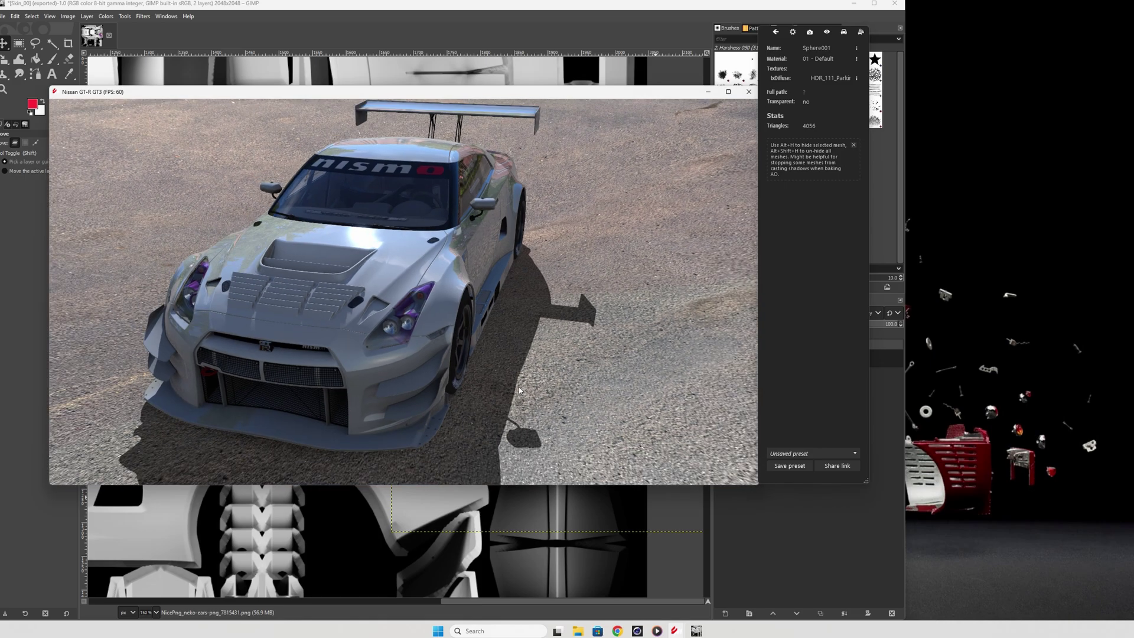
pyautogui.moveTo(469, 377); pyautogui.dragTo(514, 375)
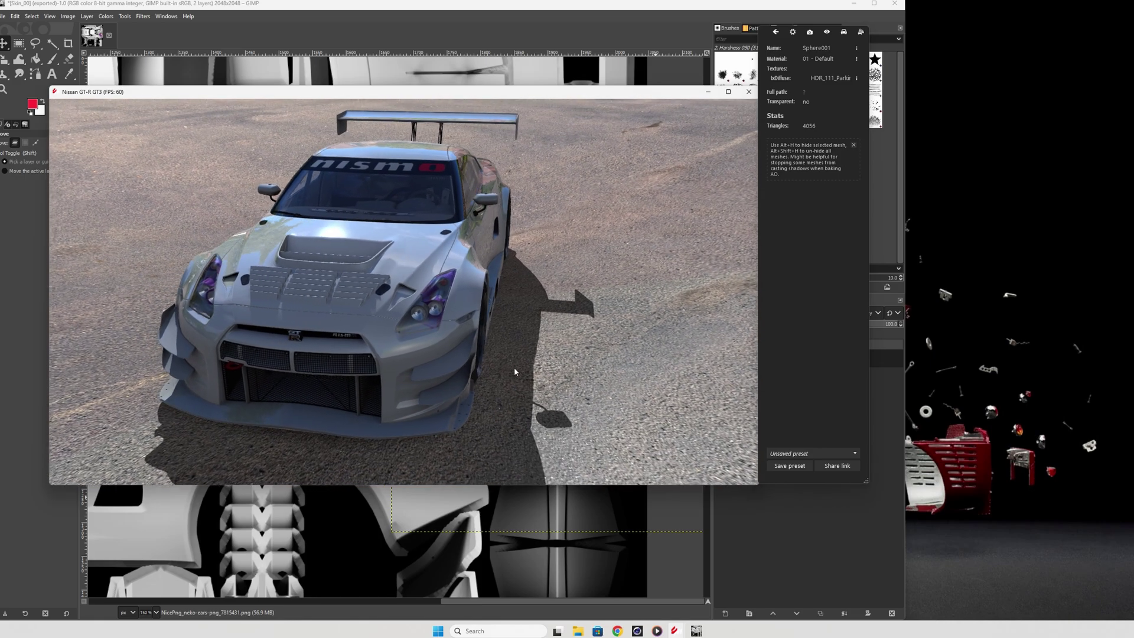
# Examine the character artwork across the rear of the car, from the trunk lid down to the bumper
pyautogui.moveTo(255, 288); pyautogui.dragTo(306, 314)
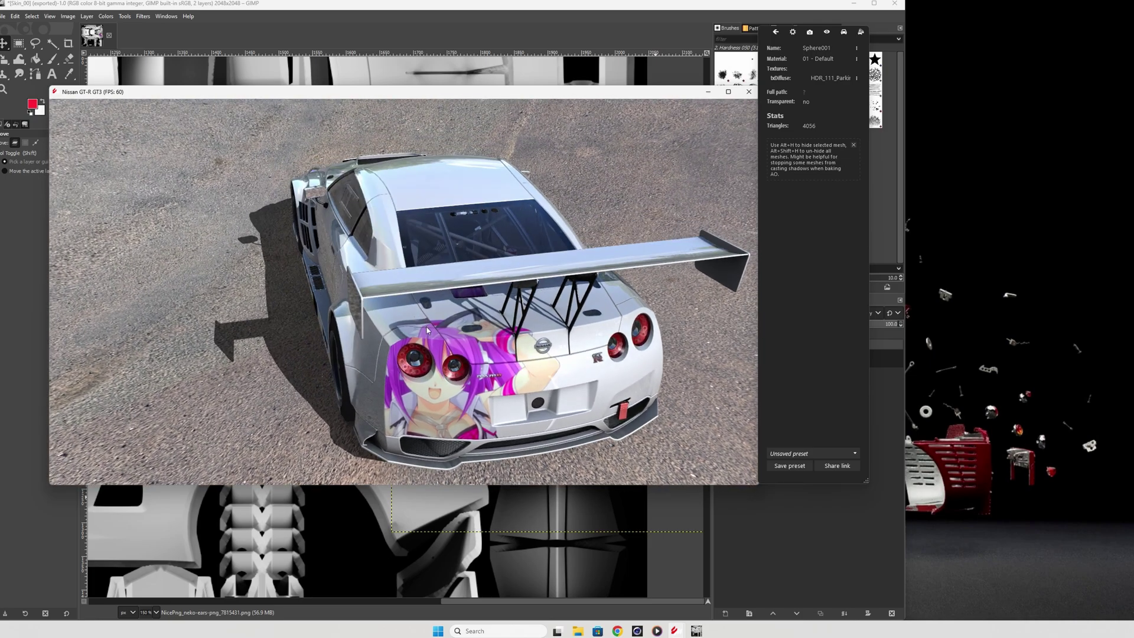
pyautogui.scroll(5, 449, 336)
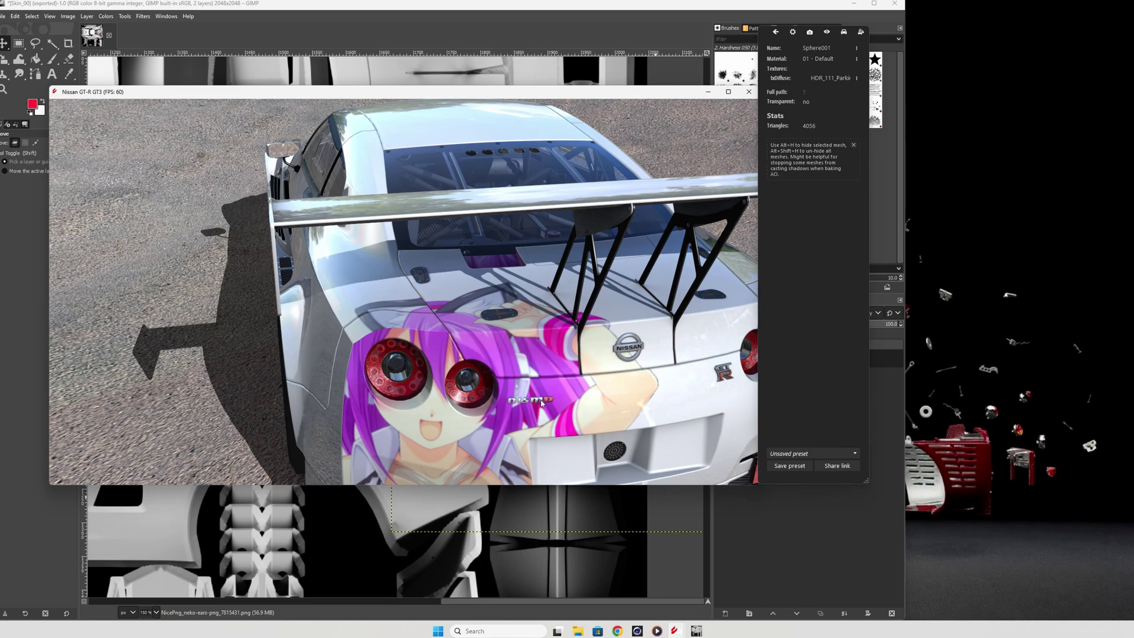
pyautogui.moveTo(542, 404); pyautogui.dragTo(536, 377)
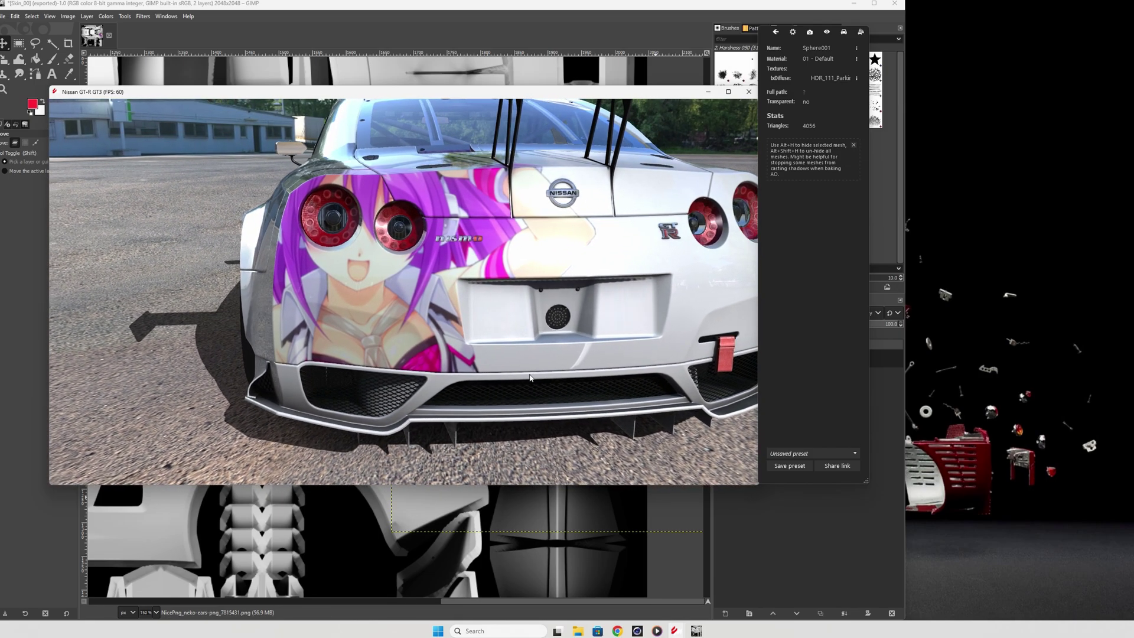